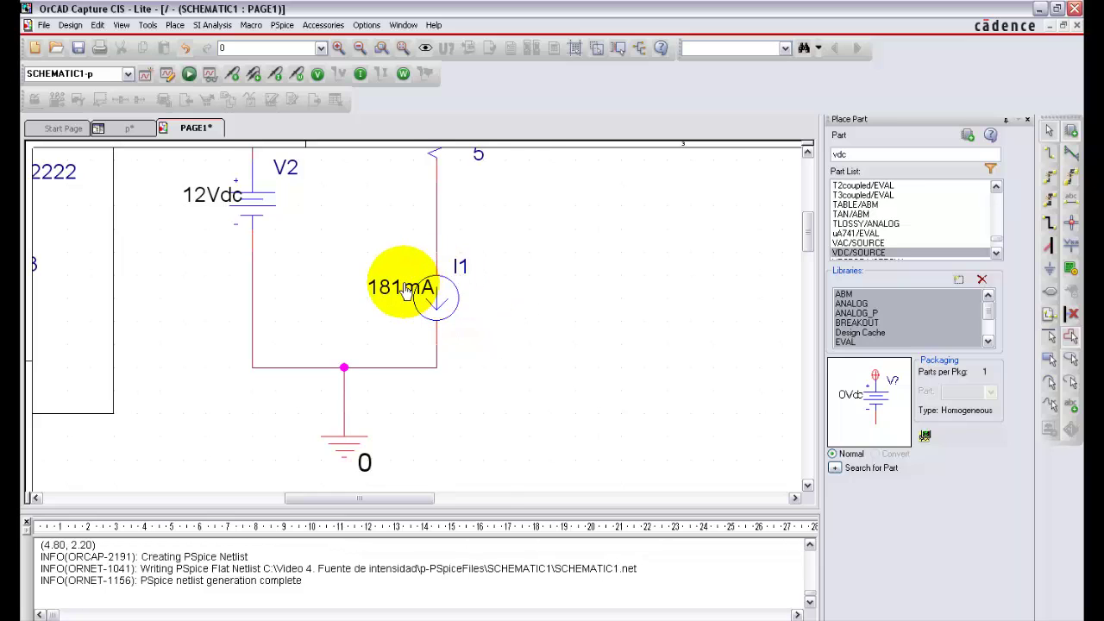
- Run the PSpice simulation and place a current marker on the upper pin of Rcarga
key(o)
key(o)
key(i)
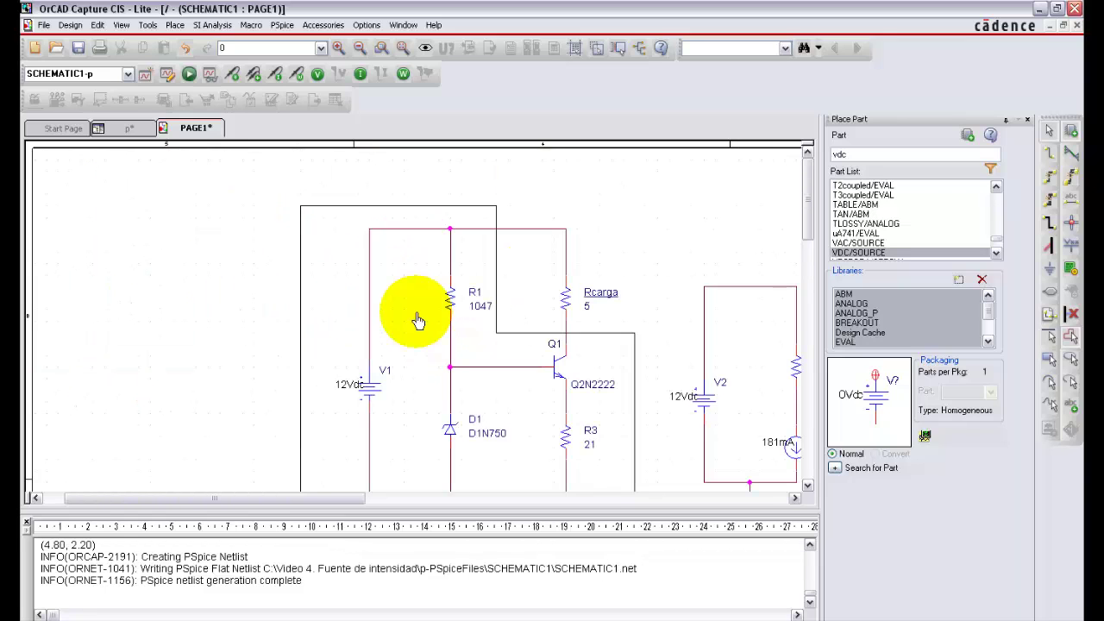
scroll(706, 389, down, 3)
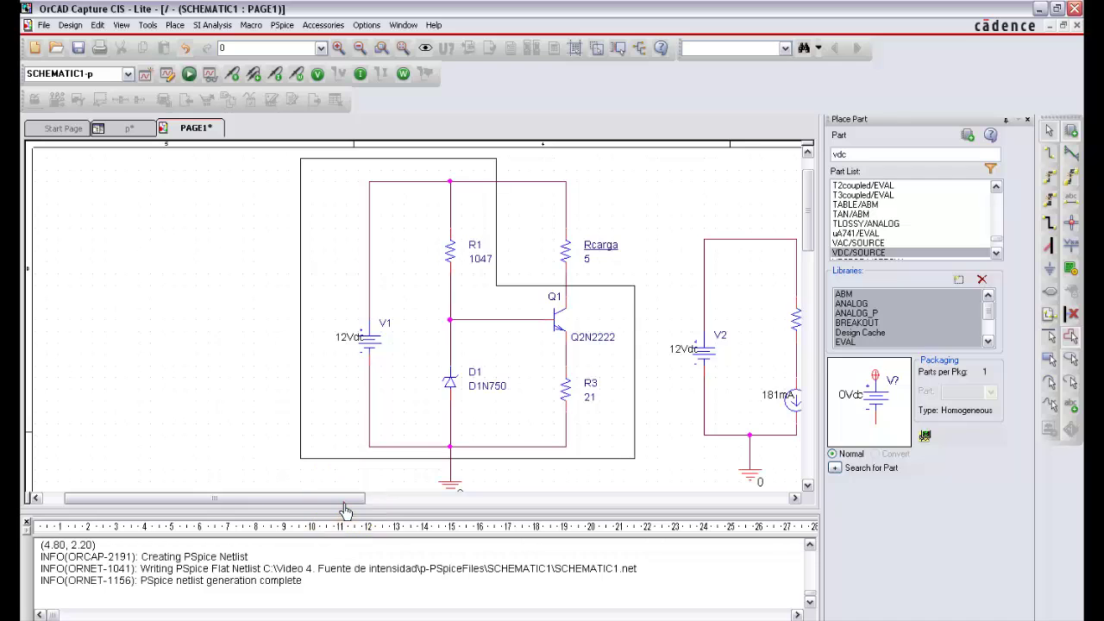
drag(344, 500, 384, 500)
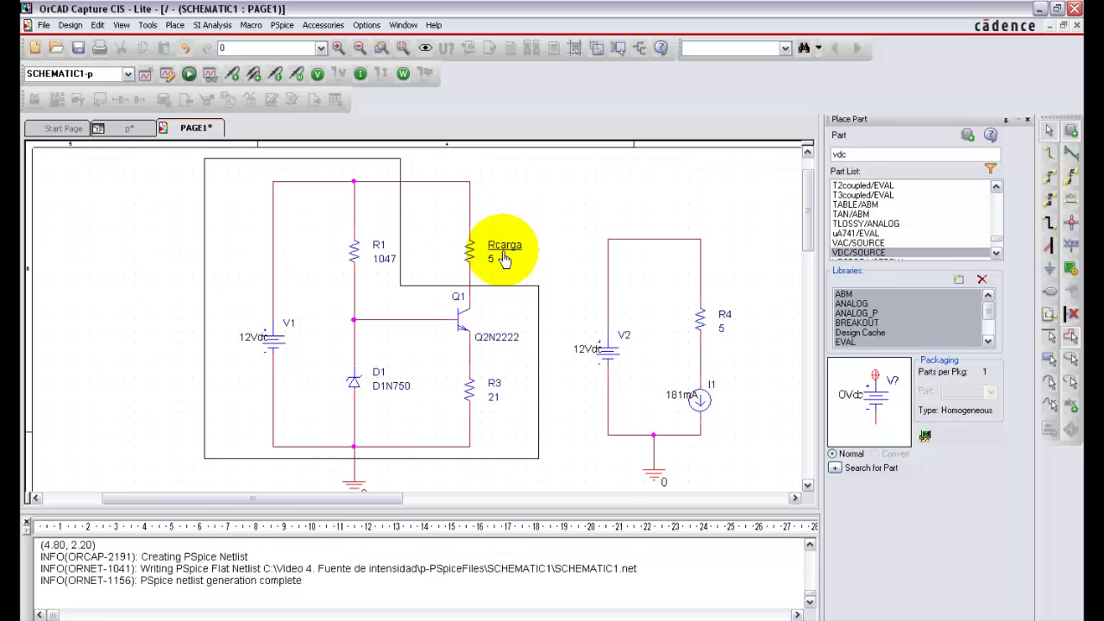
click(188, 74)
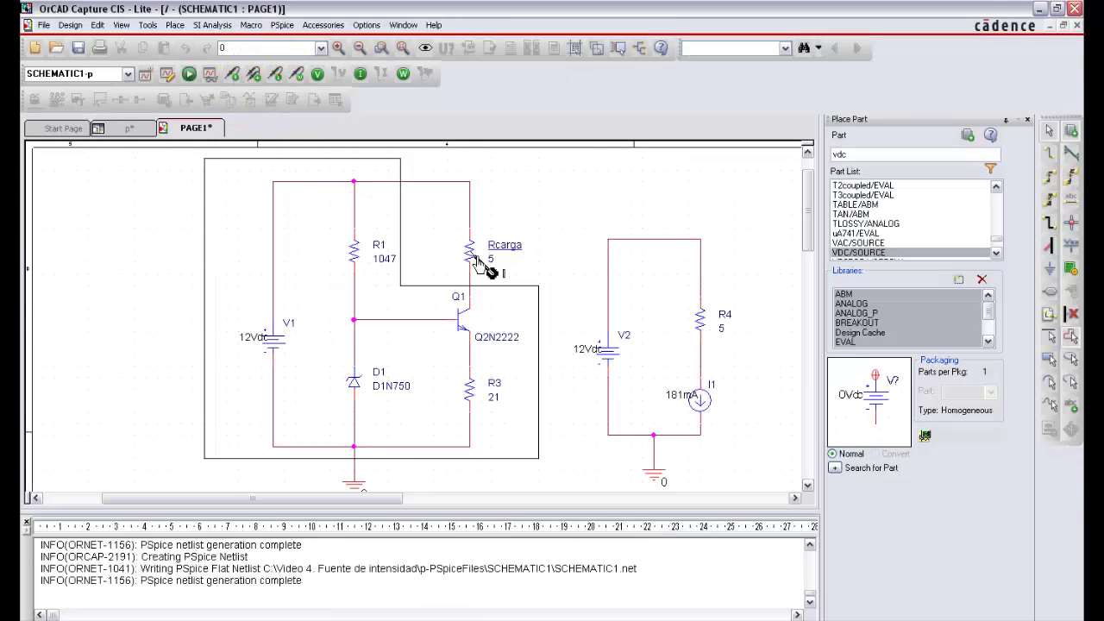
click(470, 250)
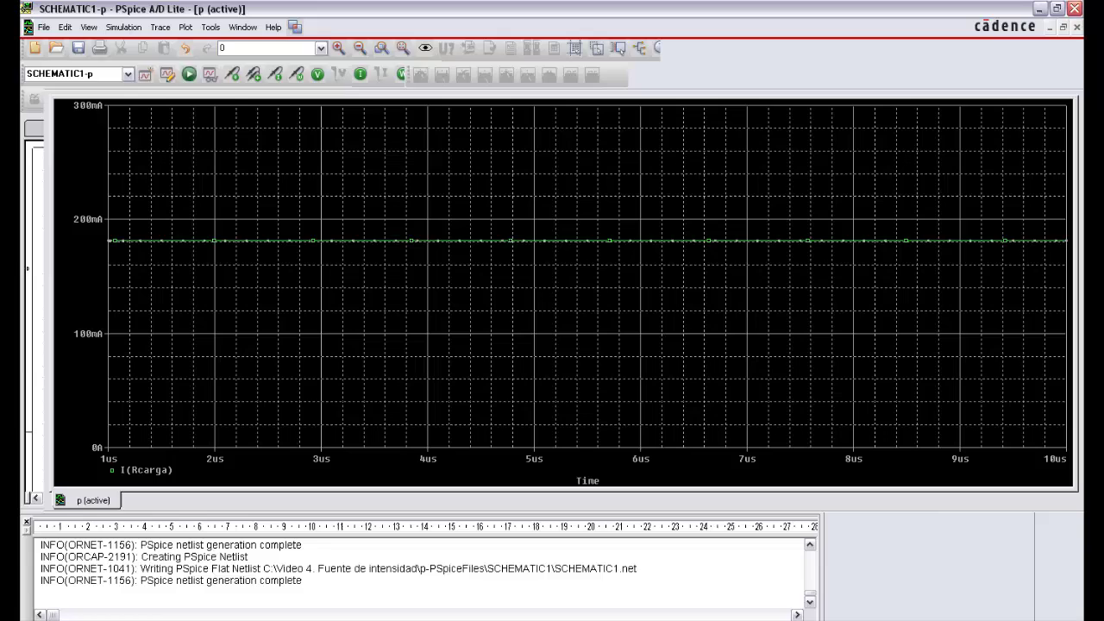
- Measure the I(Rcarga) trace with the cursor at about 2.97 µs and label that point
click(366, 75)
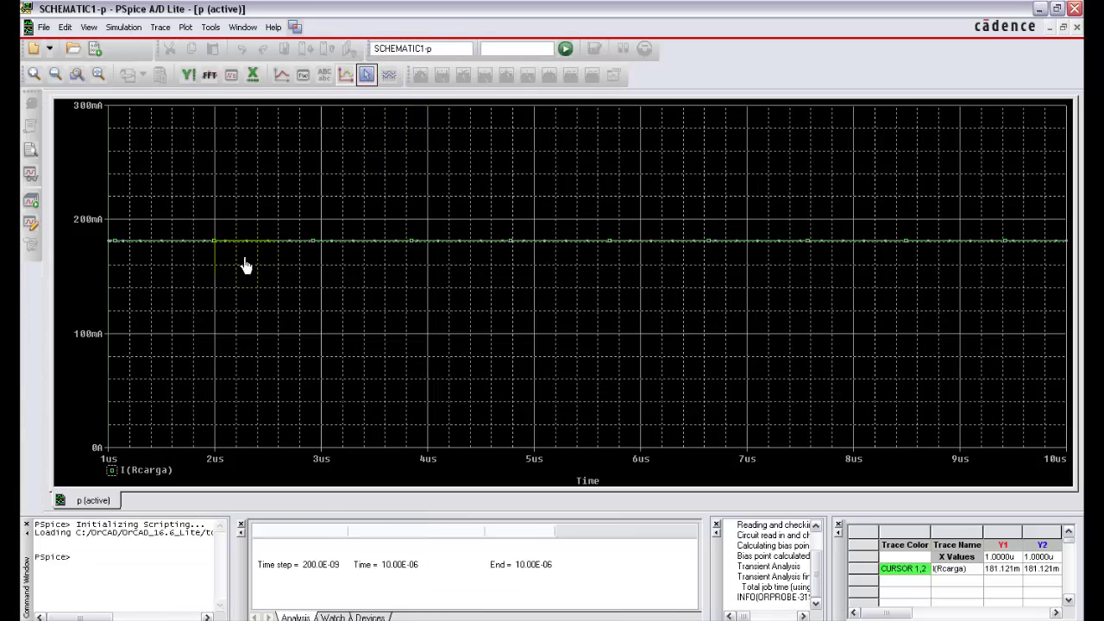
click(318, 235)
click(613, 75)
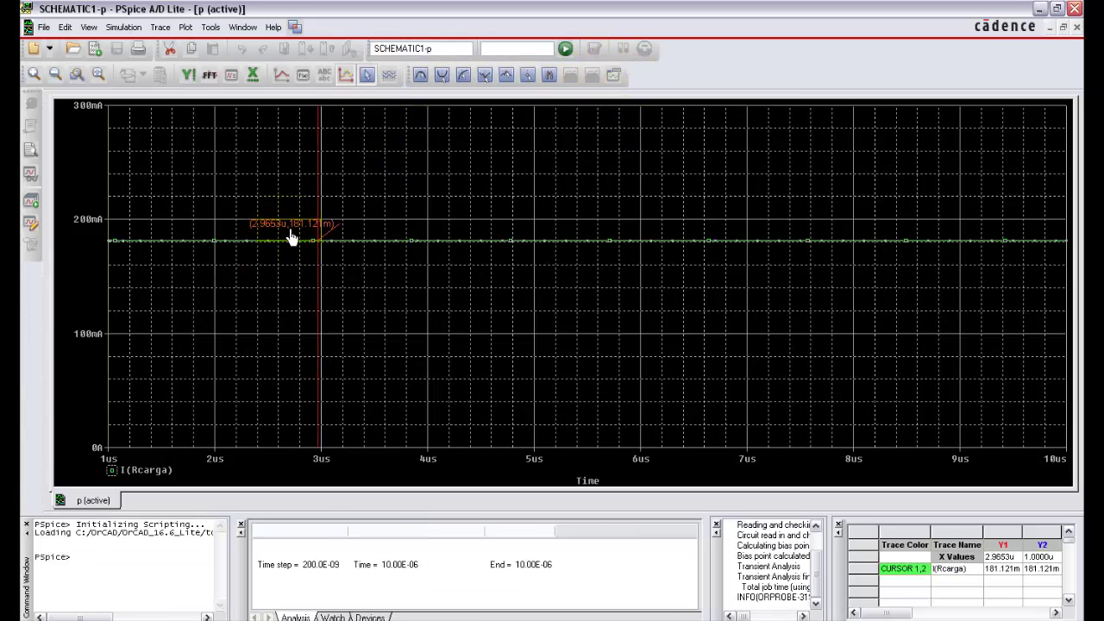
- Back in OrCAD Capture, replace the Rcarga current marker with differential voltage markers on Q1's collector and emitter
click(400, 620)
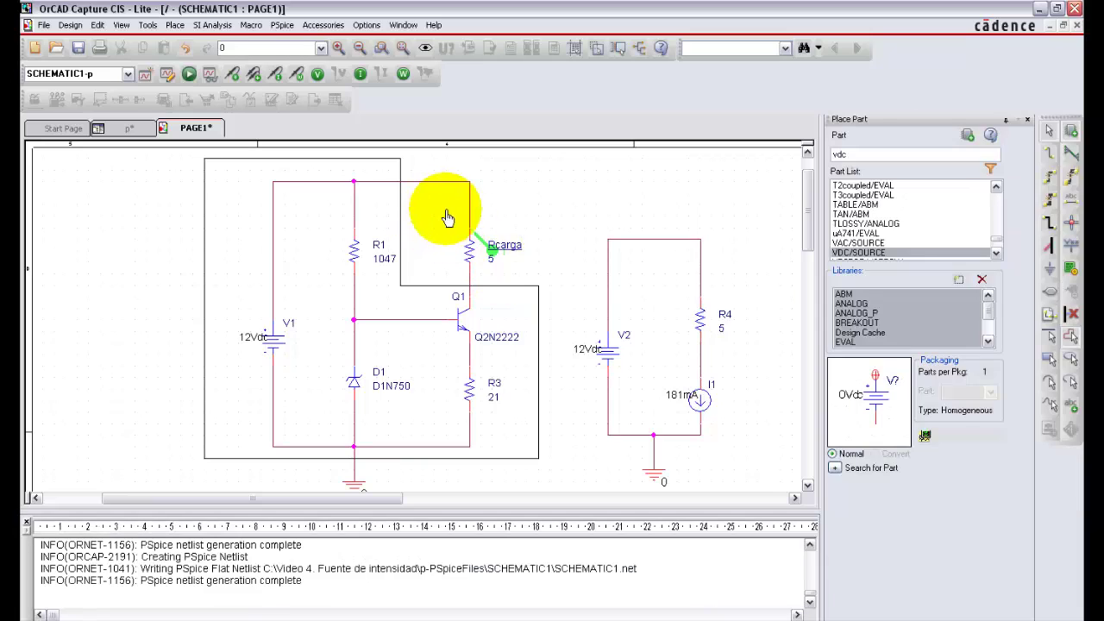
click(478, 238)
key(Delete)
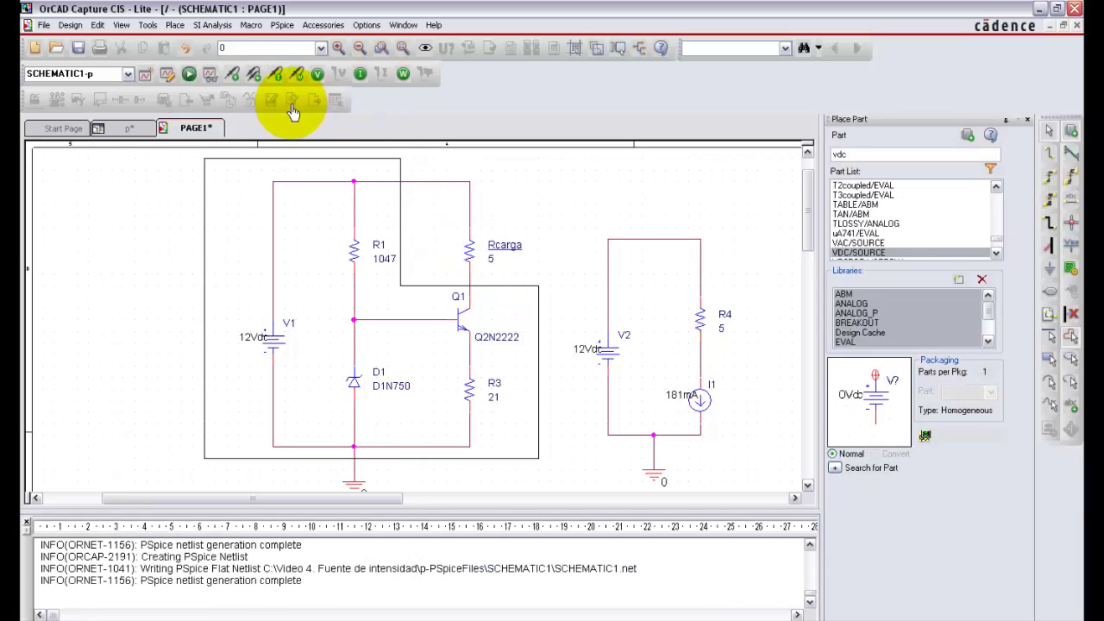
click(253, 78)
click(471, 307)
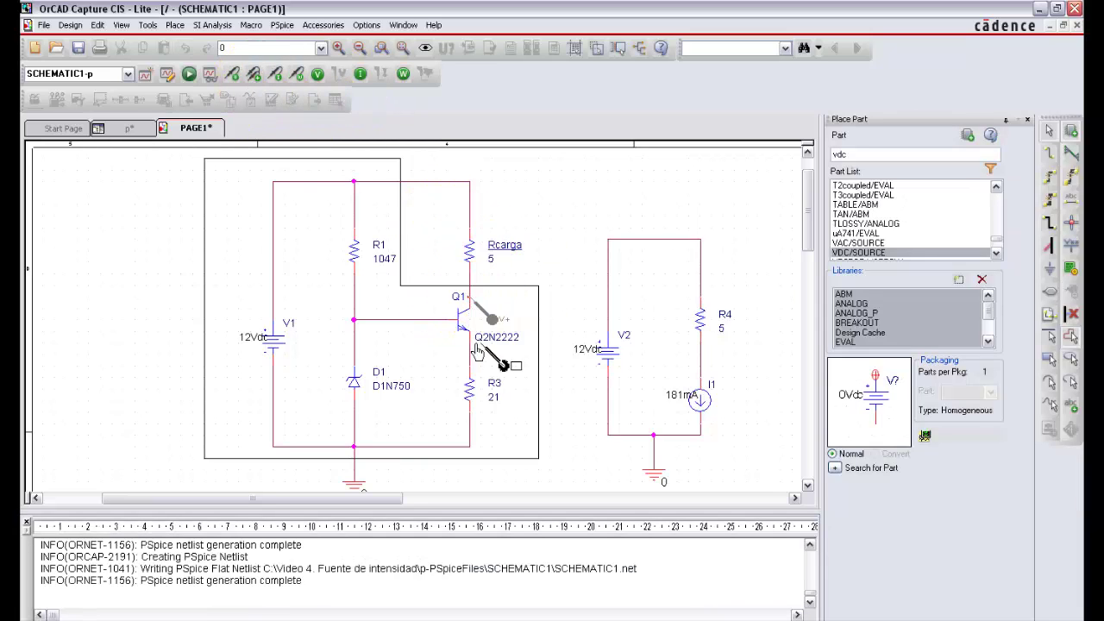
click(472, 352)
- Switch to PSpice A/D and measure the V(Q1:c,Q1:e) trace with the cursor at about 3.14 µs, labelling the point
click(514, 620)
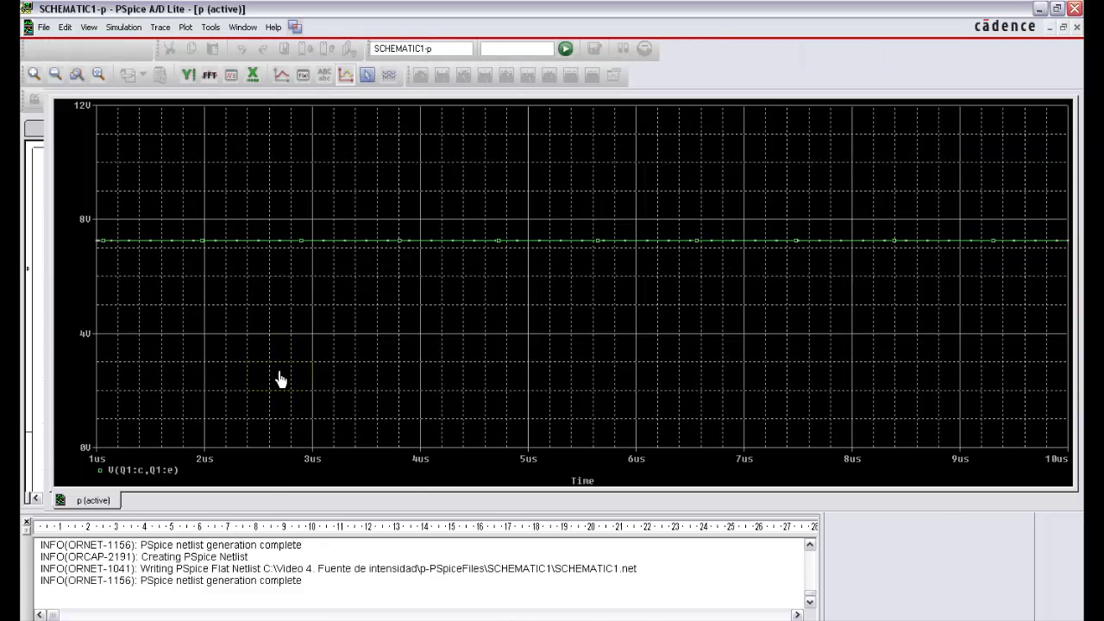
click(367, 76)
drag(252, 263, 331, 262)
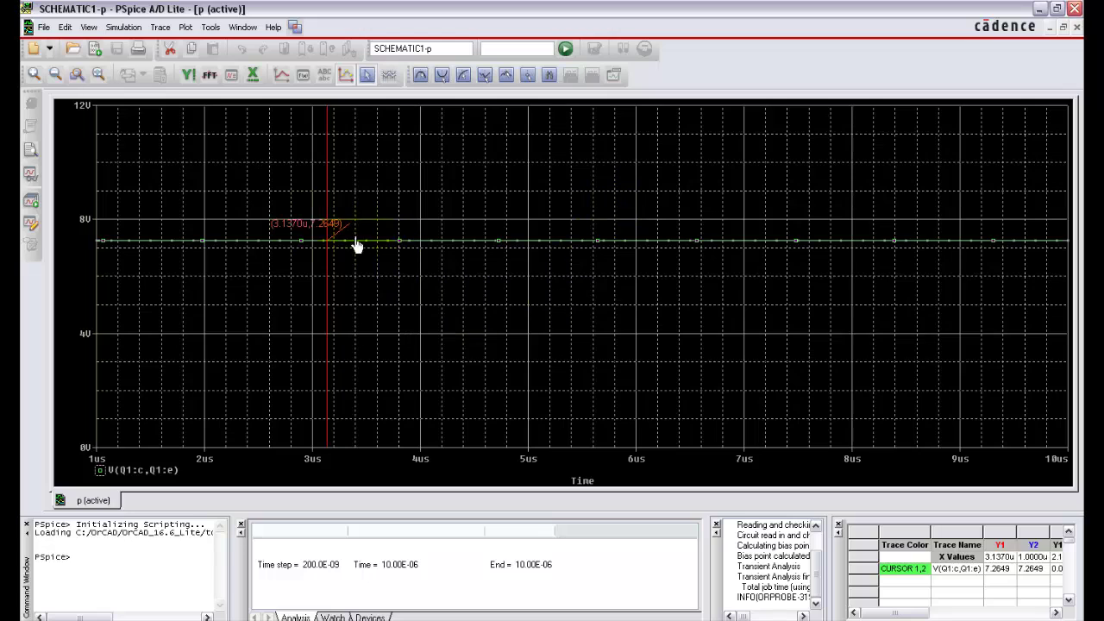
- Back in OrCAD Capture, remove the differential voltage markers from Q1 and set the value of Rcarga to 25
key(alt+Tab)
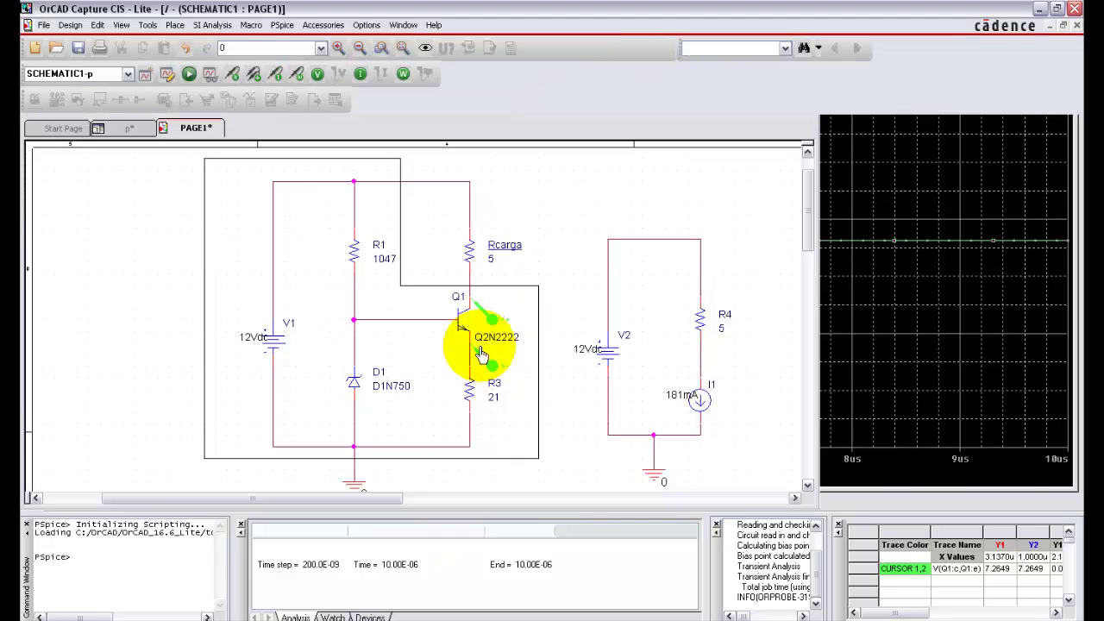
key(p)
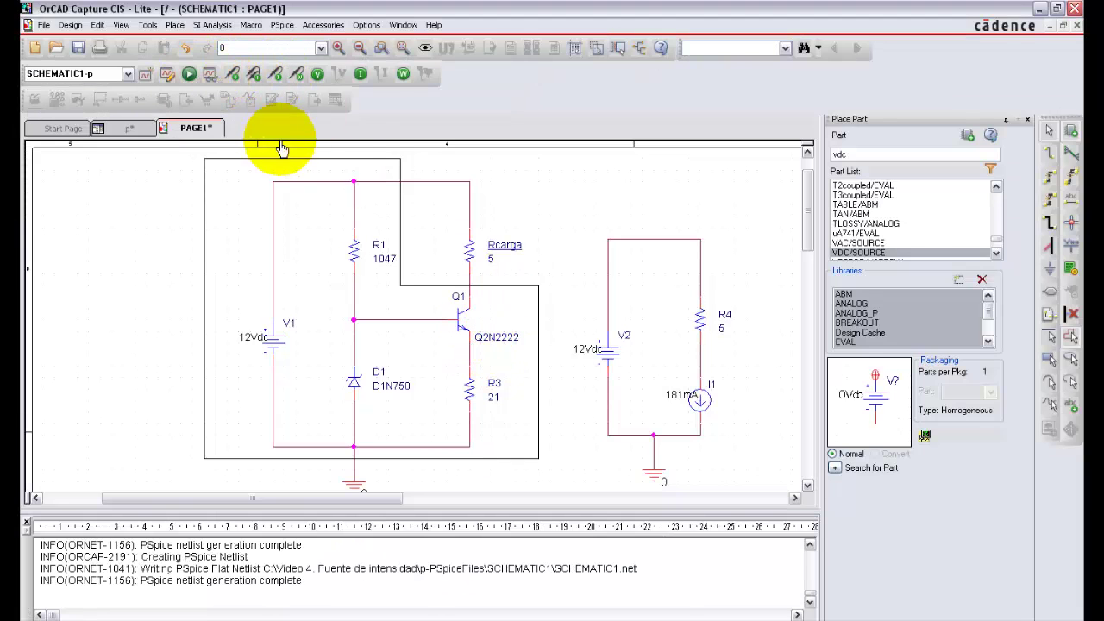
double_click(490, 260)
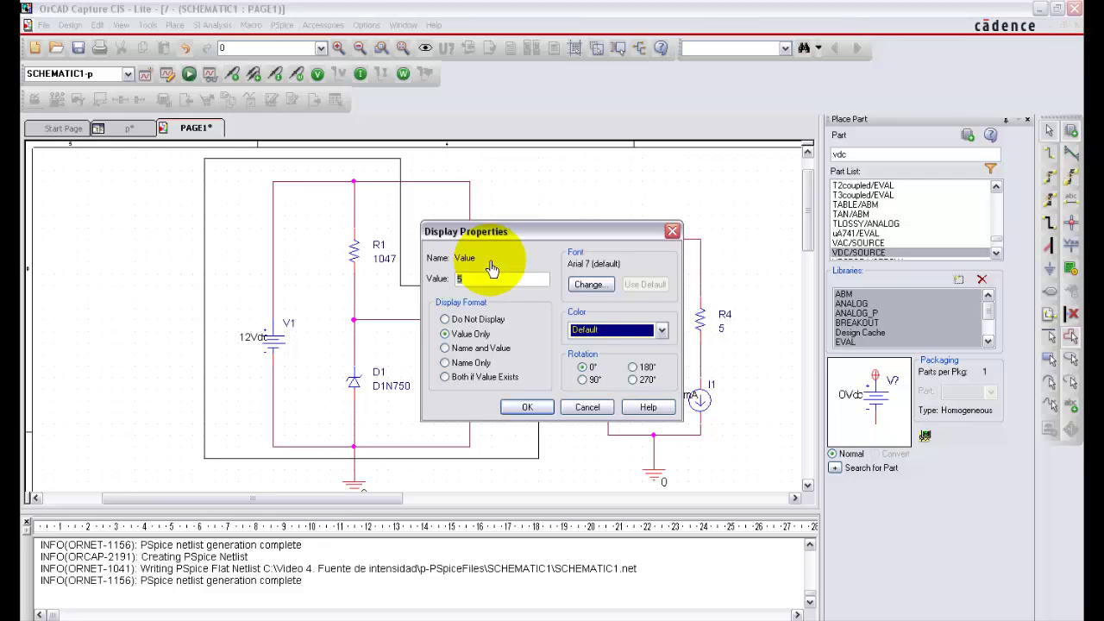
text(25)
click(527, 406)
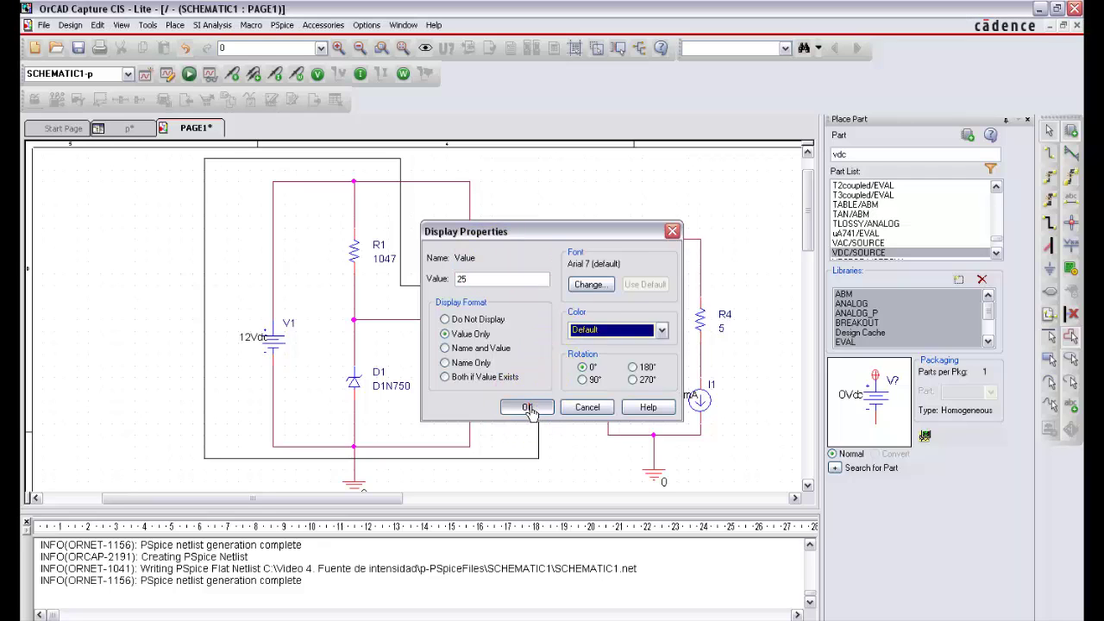
- Rerun the simulation with the new load and place a current marker on Rcarga's upper pin
click(189, 74)
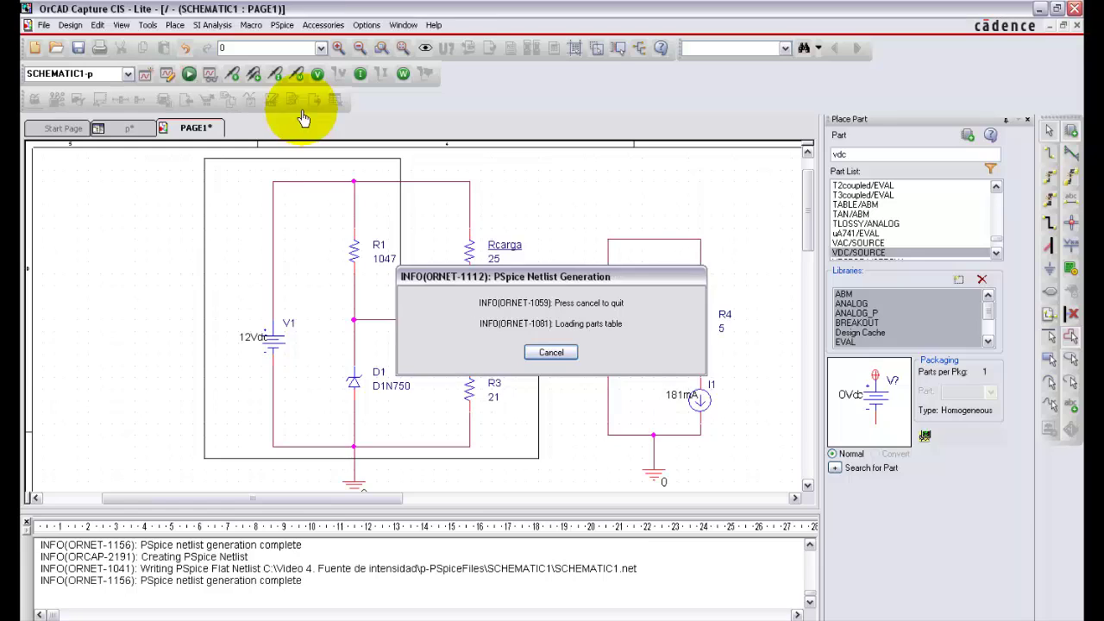
key(alt+Tab)
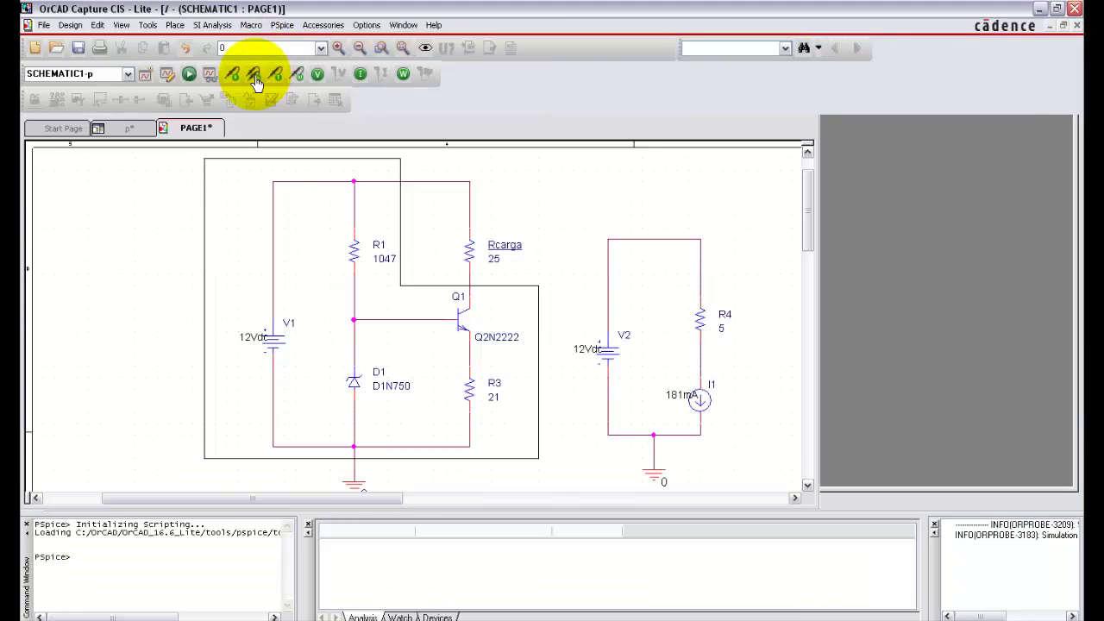
click(275, 82)
click(474, 237)
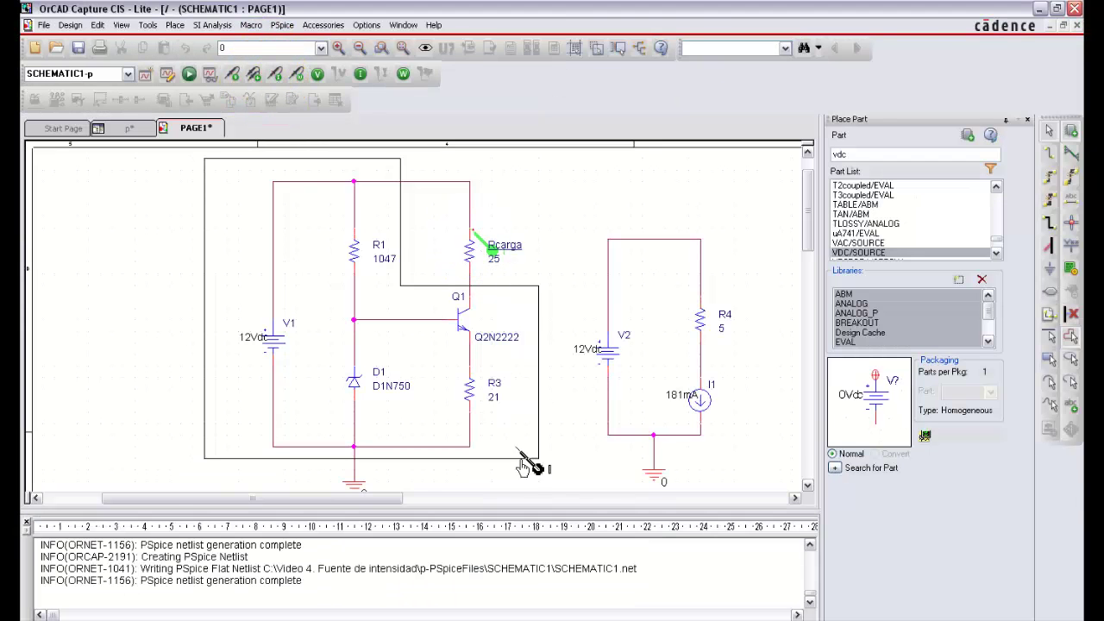
- Switch to PSpice A/D and measure the I(Rcarga) trace with the cursor at about 3.82 µs, labelling the point
key(alt+Tab)
click(367, 74)
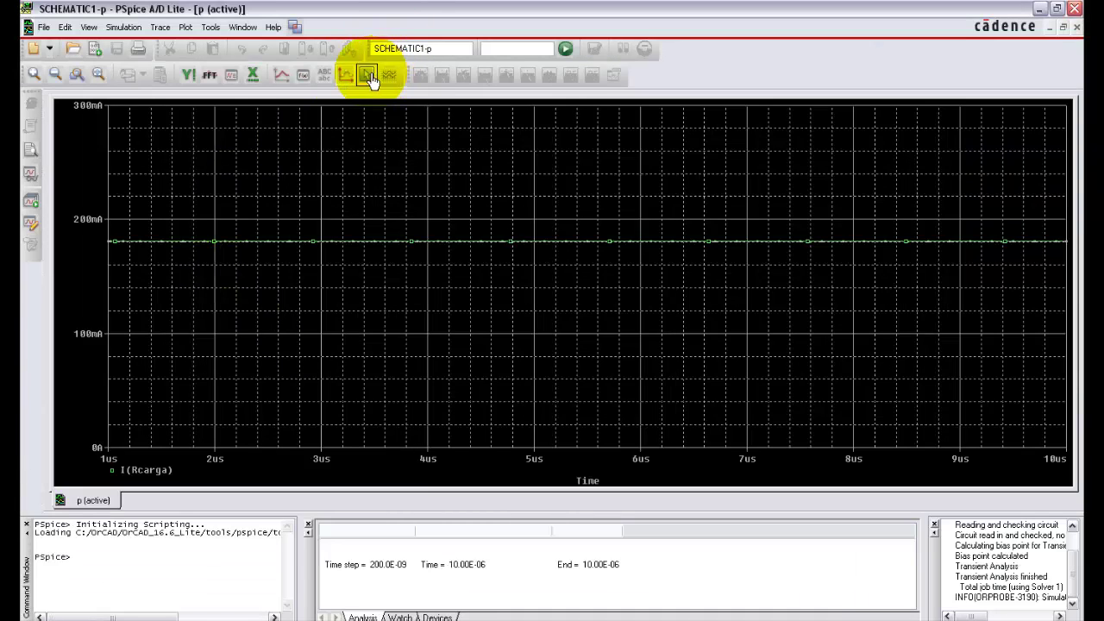
drag(257, 216, 405, 239)
click(614, 75)
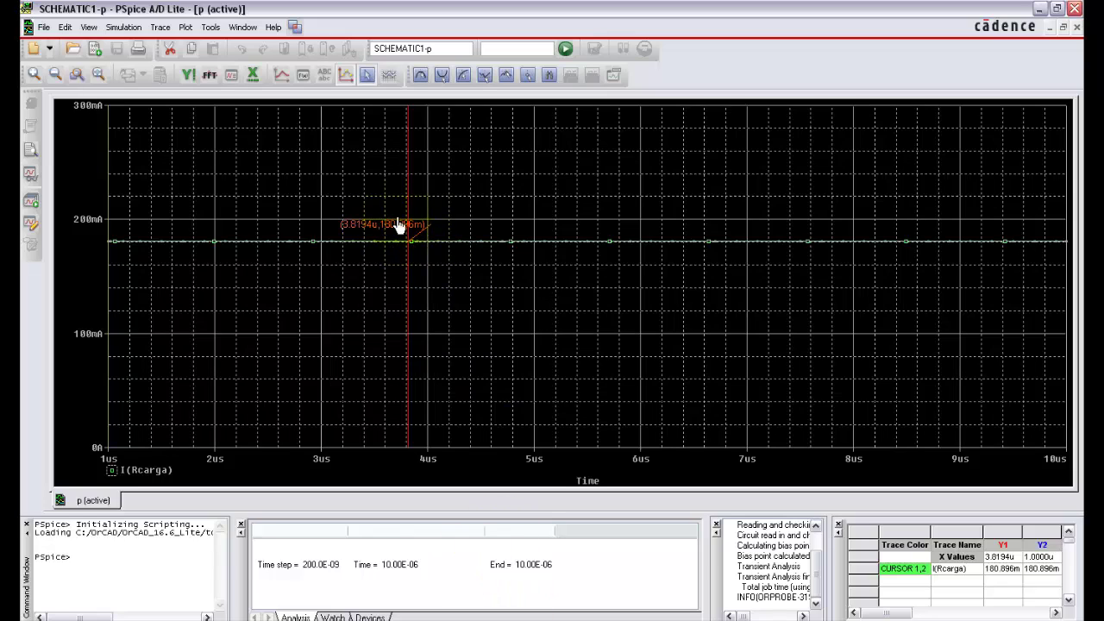
- Return to OrCAD Capture, delete Rcarga's current marker and place differential voltage markers across Q1's collector and emitter
key(alt+Tab)
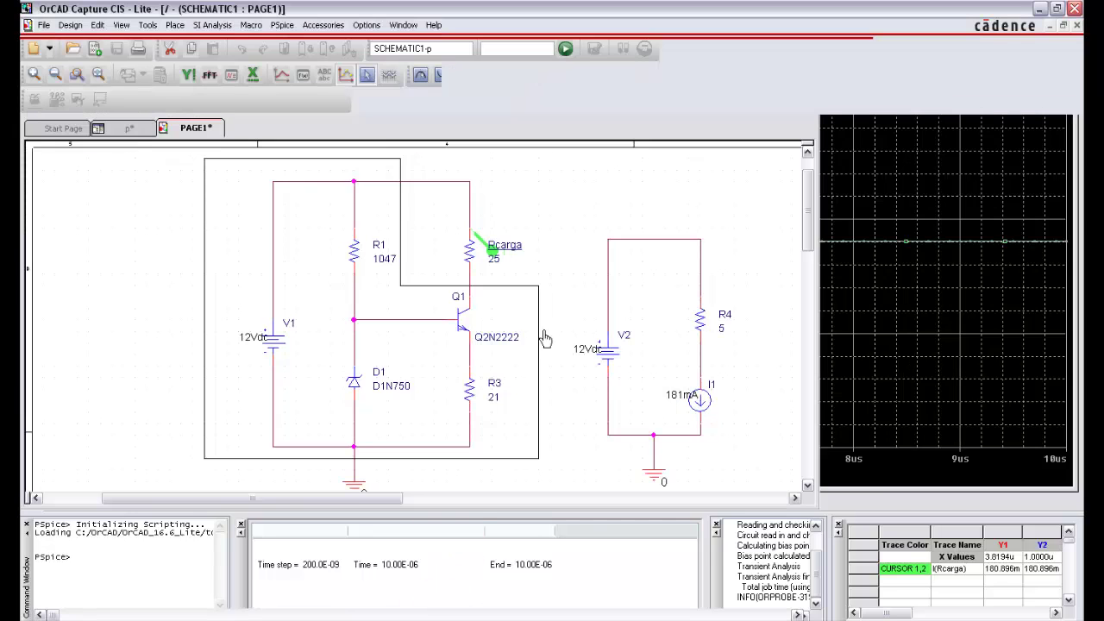
click(478, 241)
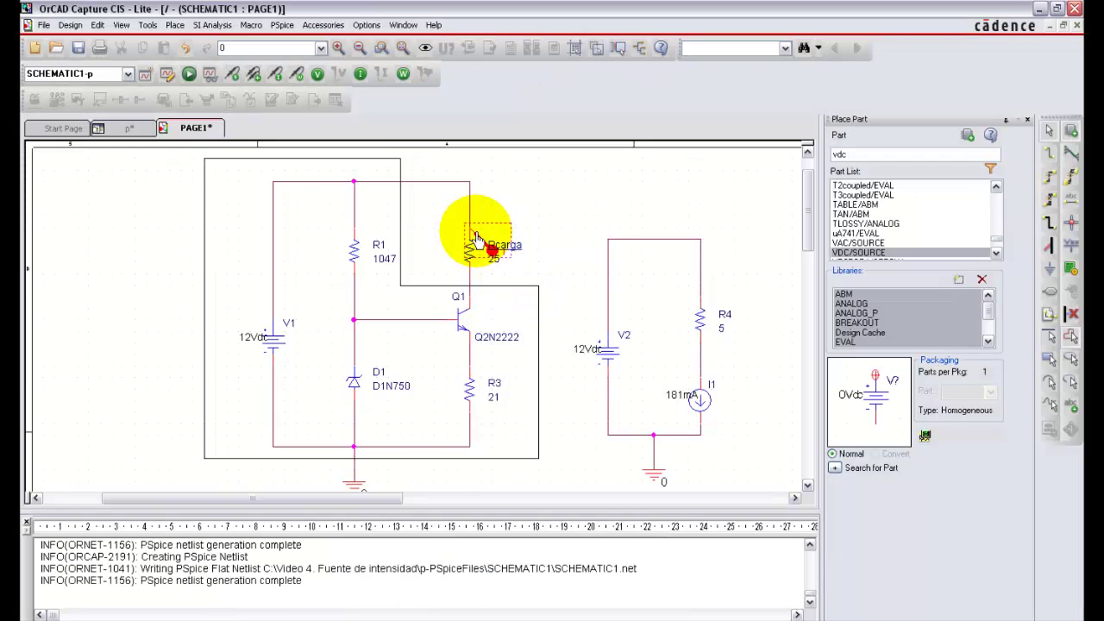
key(Delete)
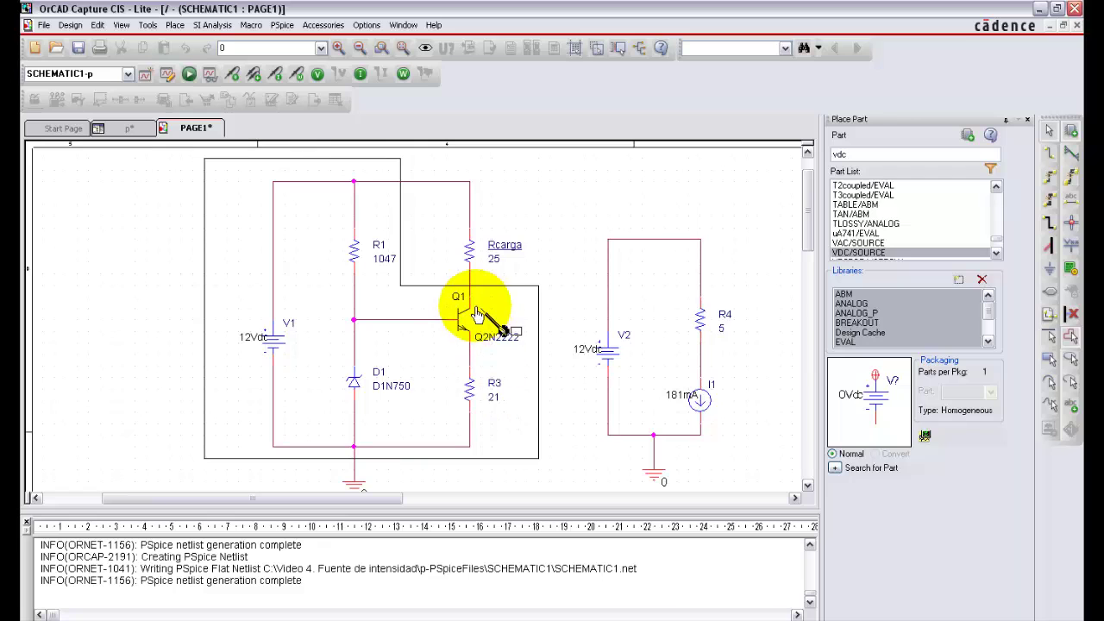
click(473, 304)
click(473, 354)
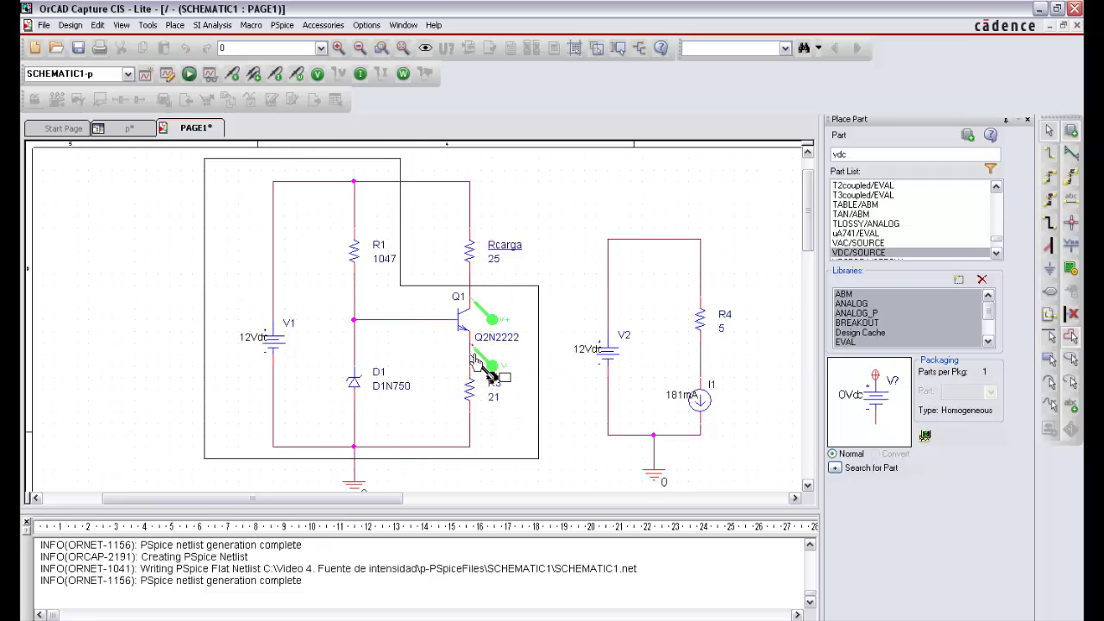
- Switch to PSpice A/D and measure the V(Q1:c,Q1:e) trace with the cursor at about 2.90 µs, labelling the point
key(alt+Tab)
click(366, 76)
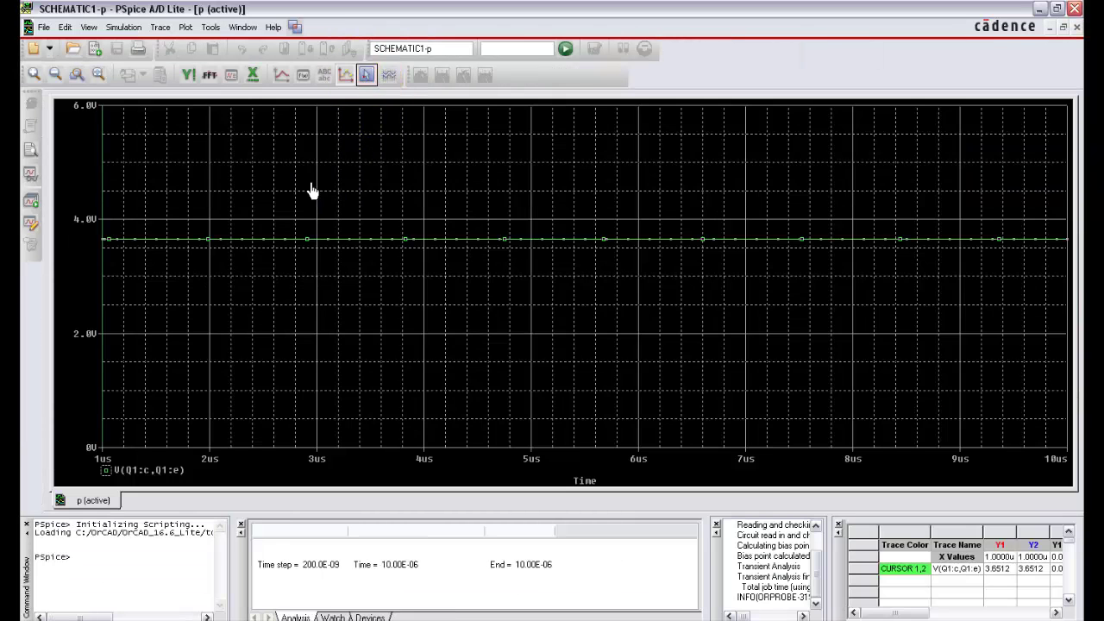
drag(284, 261, 306, 246)
click(613, 75)
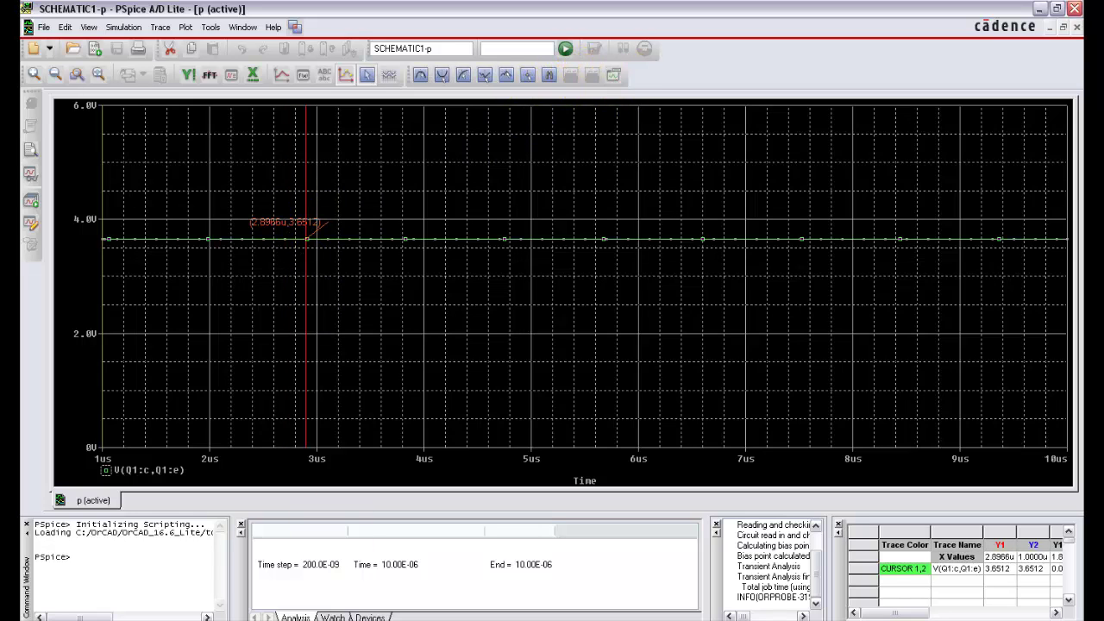
- Return to OrCAD Capture and delete the differential voltage markers from Q1
key(alt+Tab)
click(493, 321)
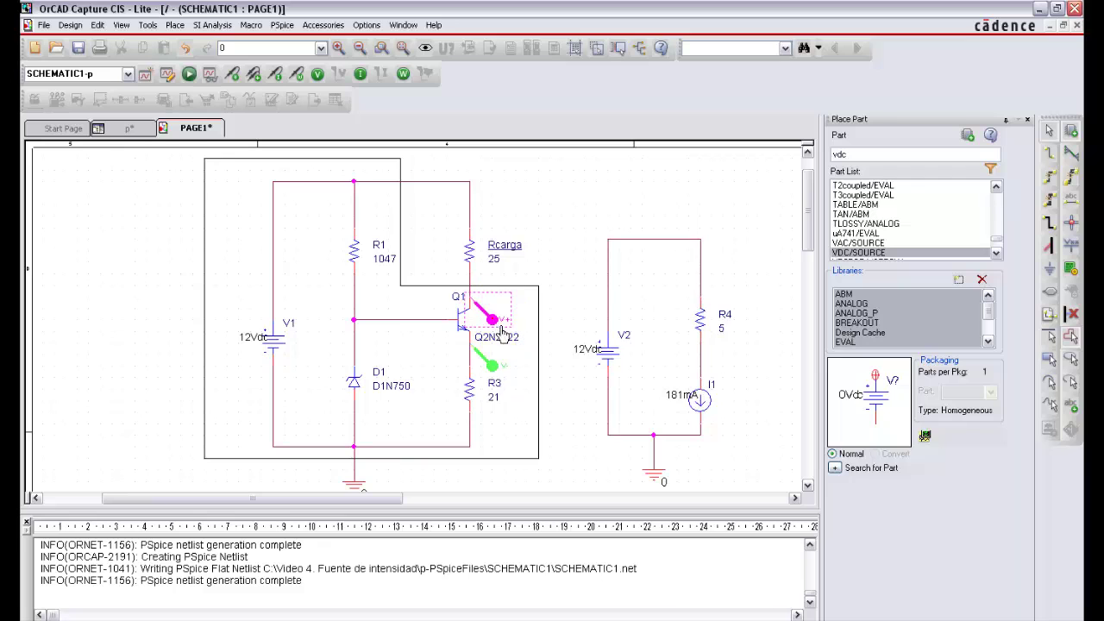
key(Delete)
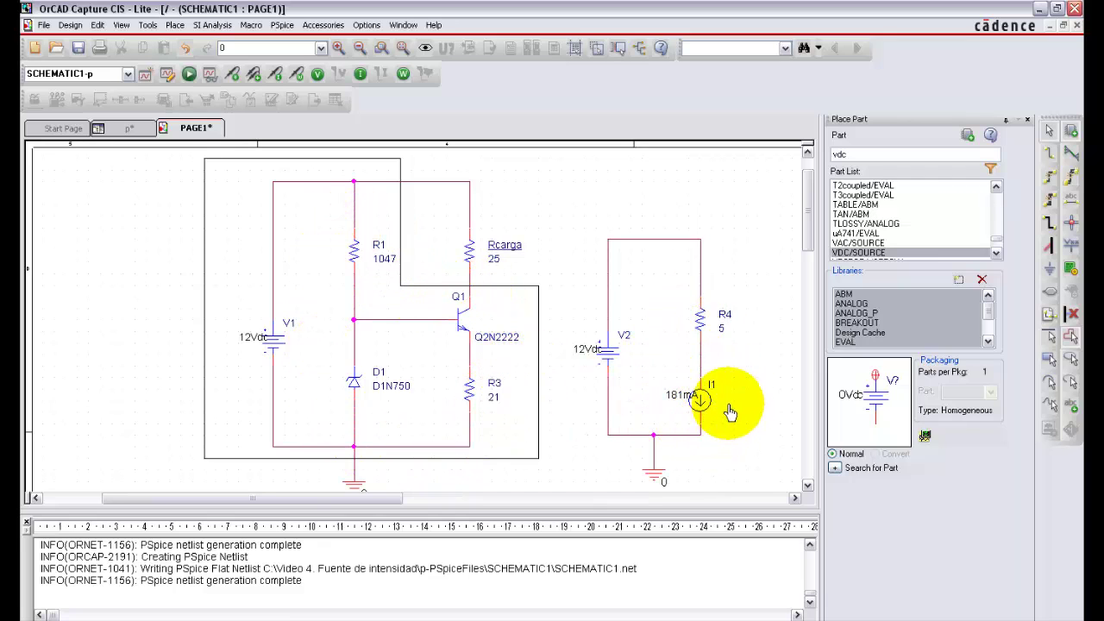
- Rerun the simulation and place a current marker on the upper pin of R4 in the ideal source circuit
click(186, 74)
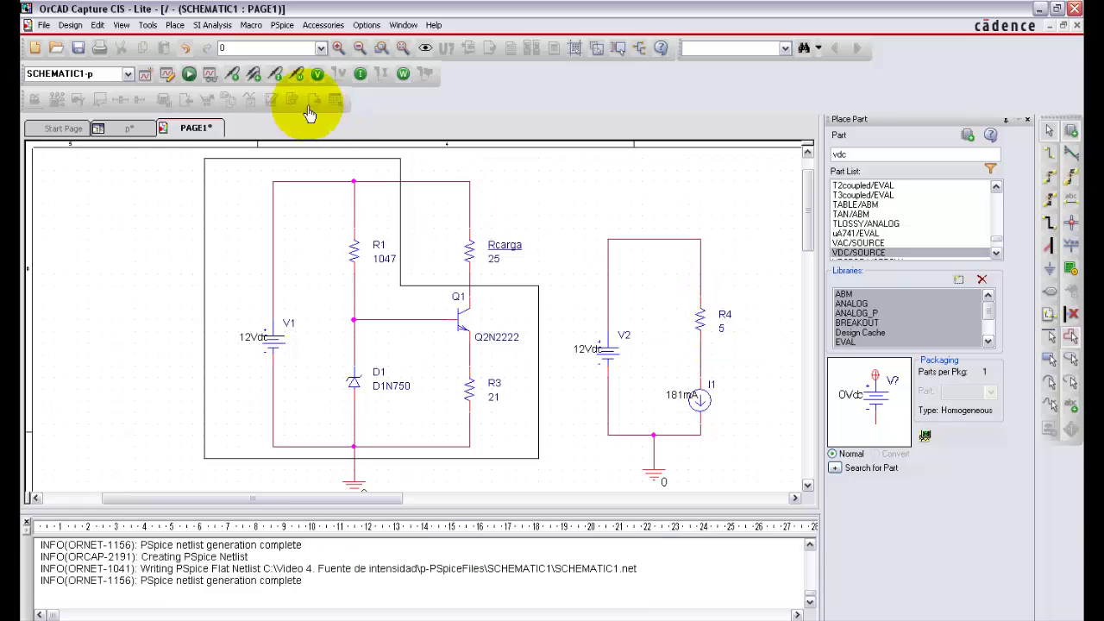
click(276, 76)
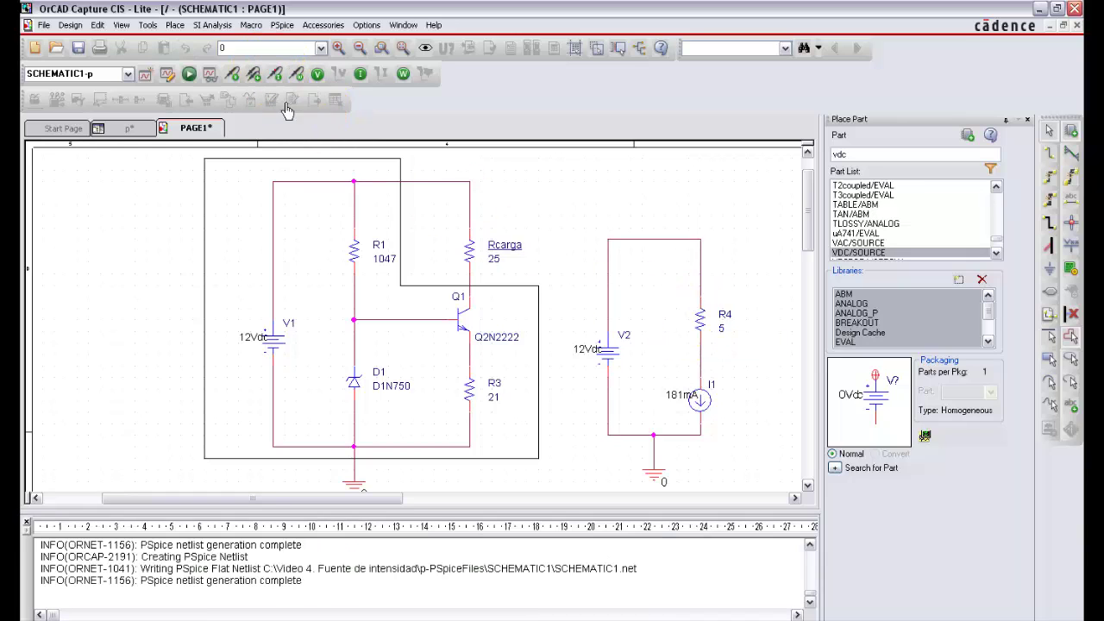
click(700, 304)
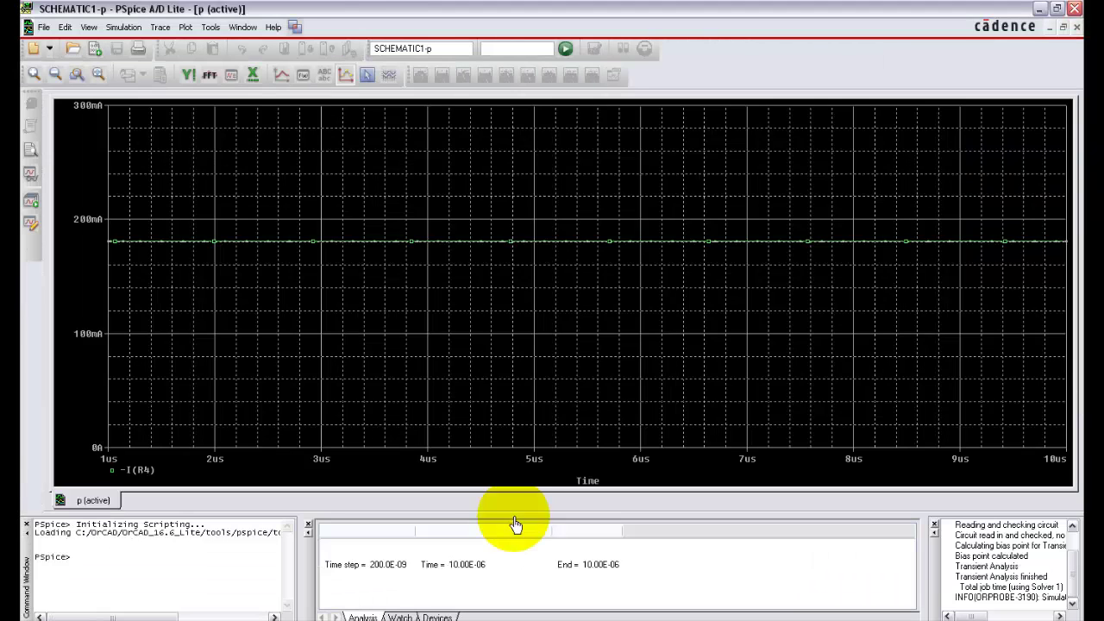
- Measure and label the -I(R4) trace with the cursor at about 2.87 µs, and return to the OrCAD Capture schematic
click(365, 75)
click(308, 250)
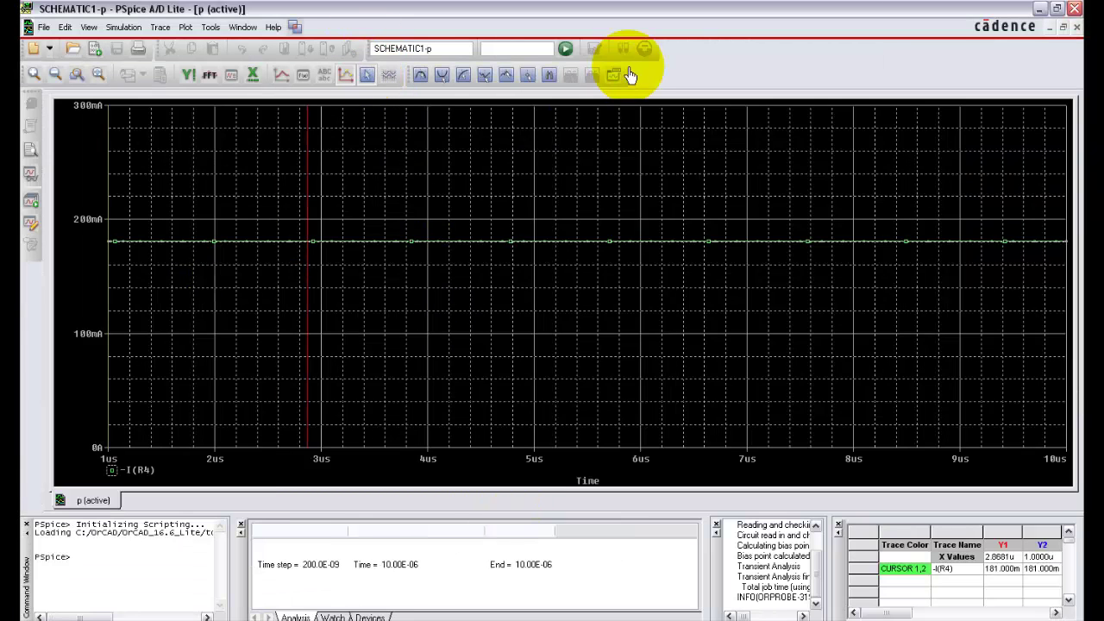
click(613, 75)
click(406, 592)
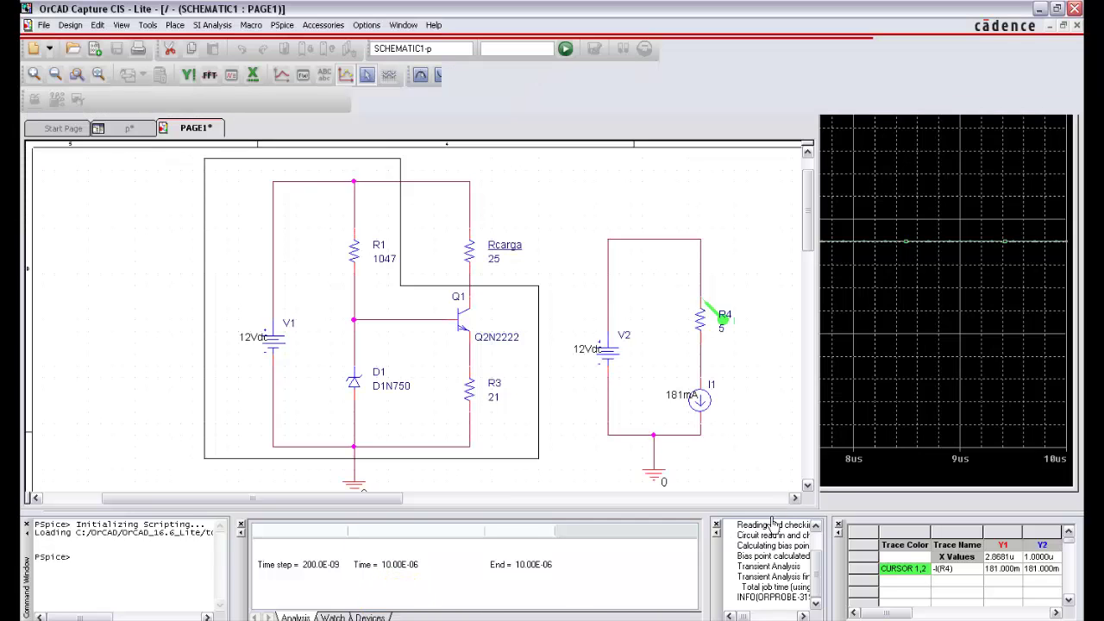
click(704, 343)
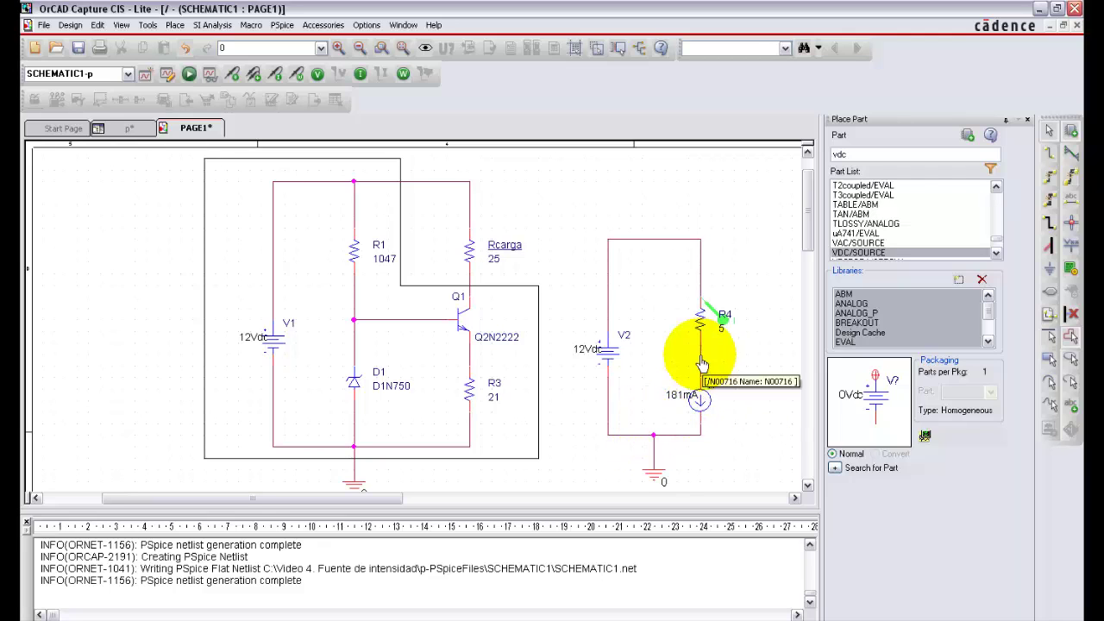
- Replace the current marker on R4 with differential voltage markers across the resistor and rerun the simulation
click(716, 314)
key(Delete)
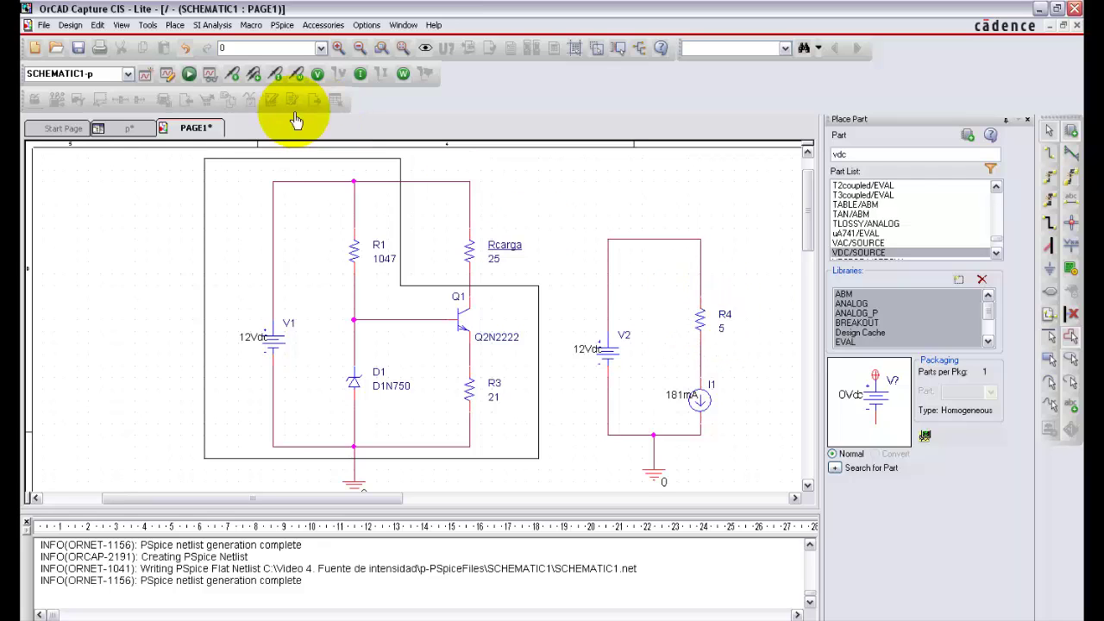
click(255, 74)
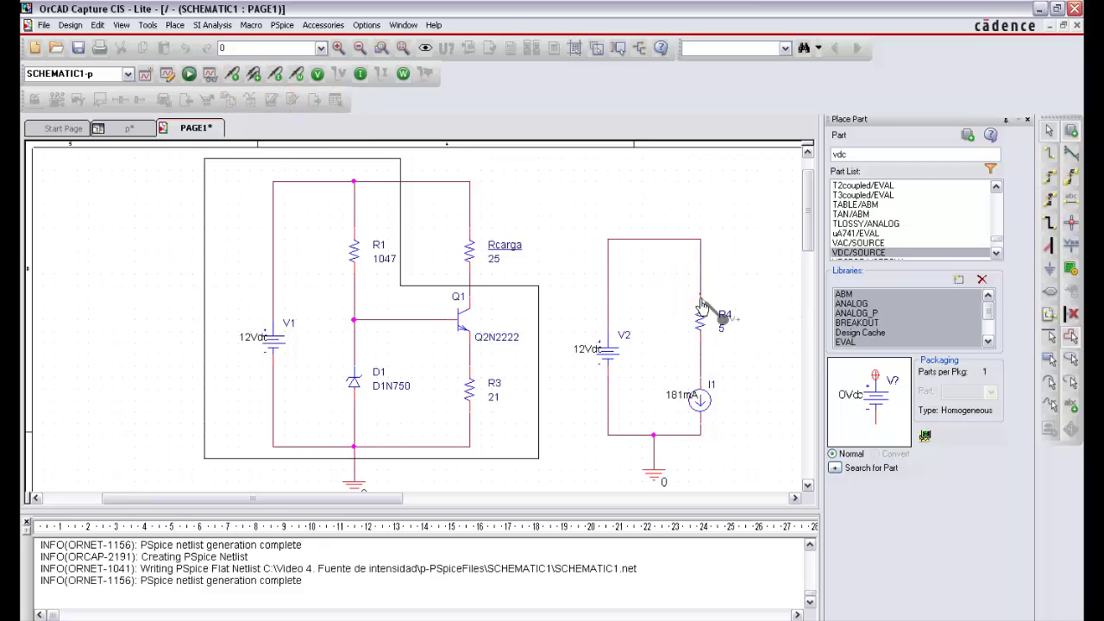
click(702, 349)
key(F11)
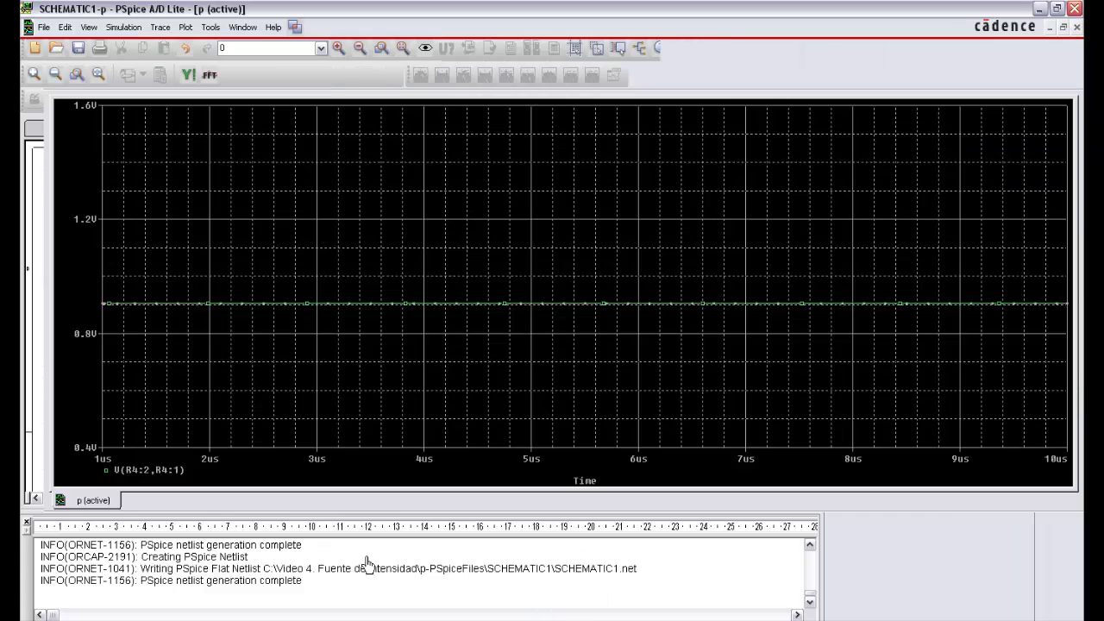
- Measure and label the V(R4:2,R4:1) trace with the cursor at about 3.29 µs, and return to the OrCAD Capture schematic
click(367, 78)
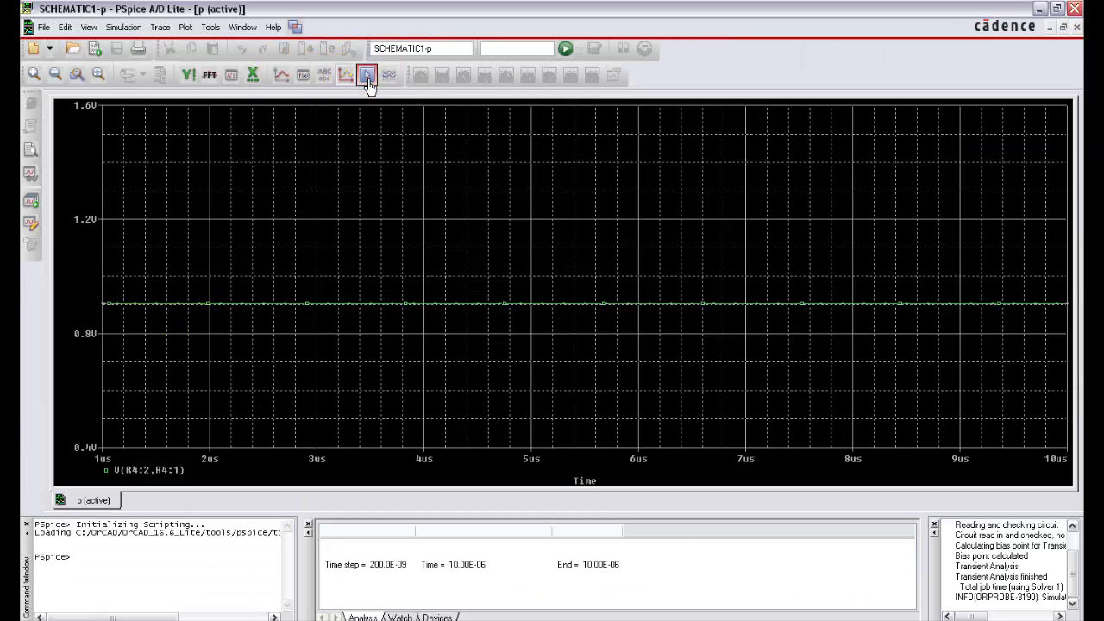
click(348, 306)
click(612, 76)
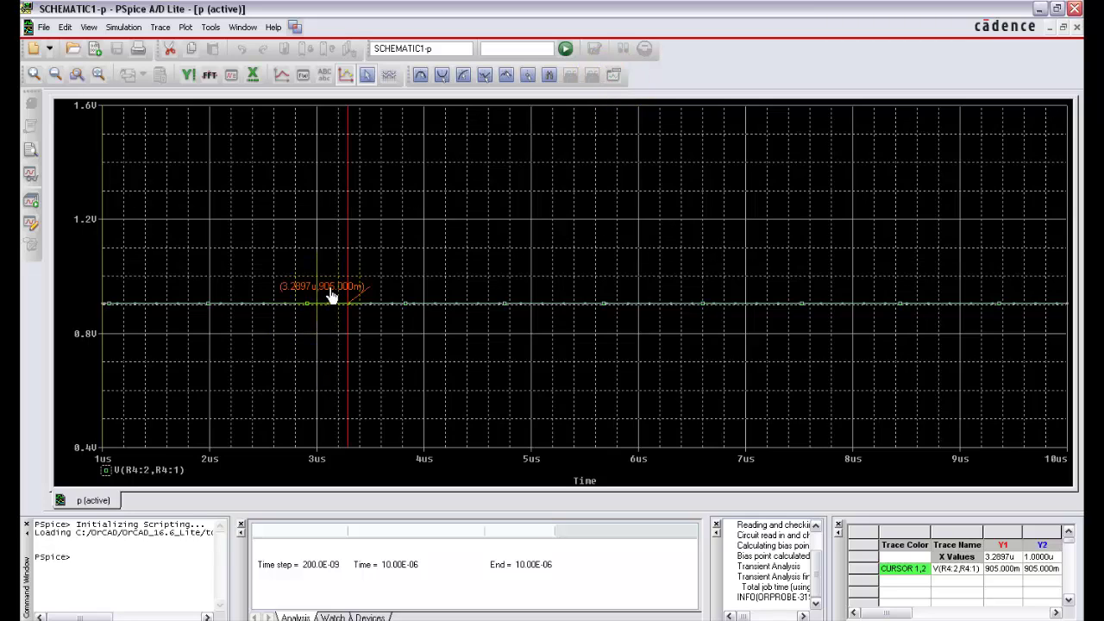
key(alt+Tab)
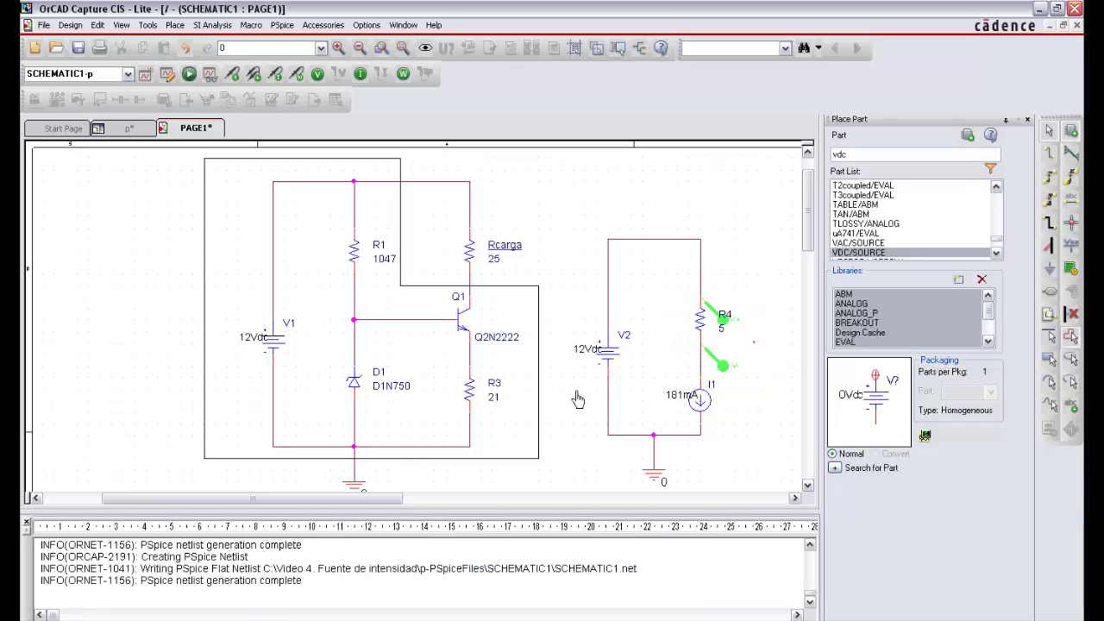
- Delete the V2 source from the ideal source circuit and close the gap with a wire
click(604, 355)
key(Delete)
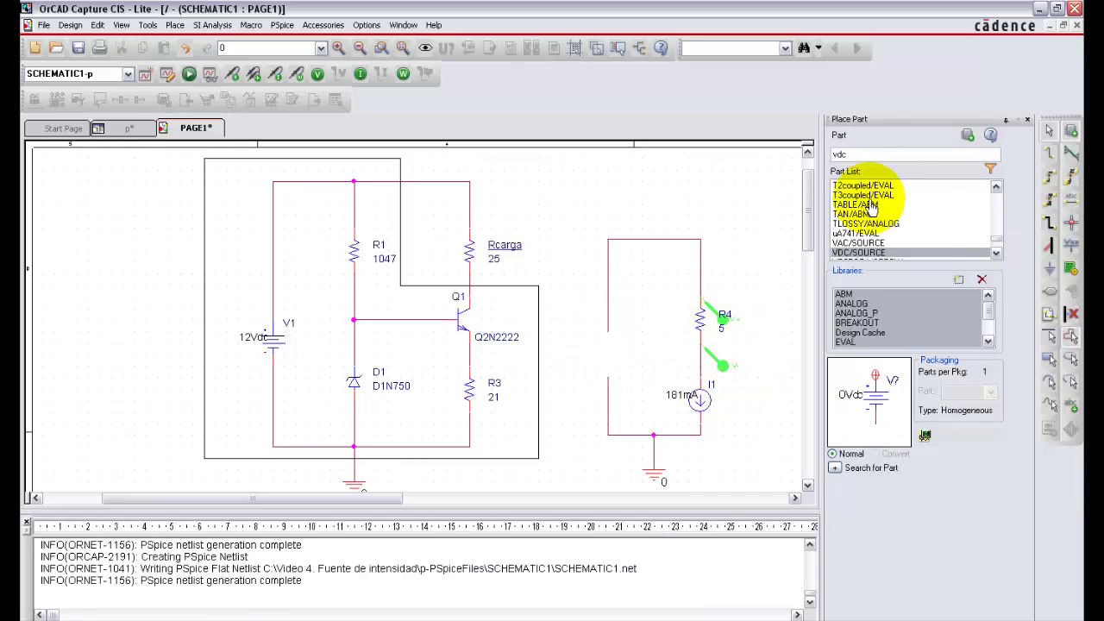
click(626, 316)
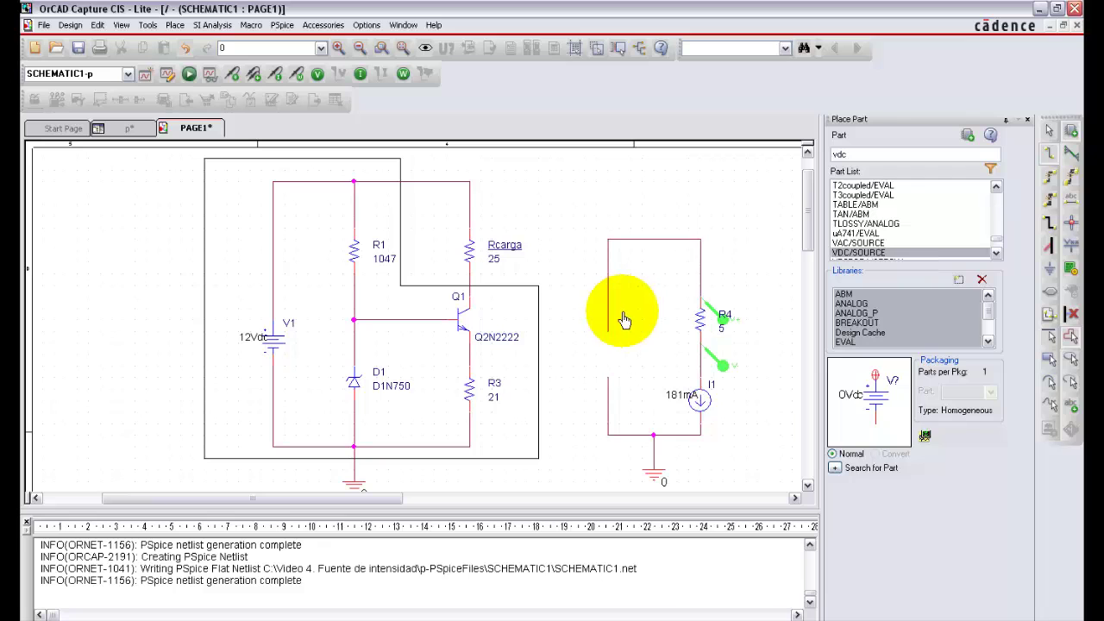
click(608, 379)
right_click(651, 314)
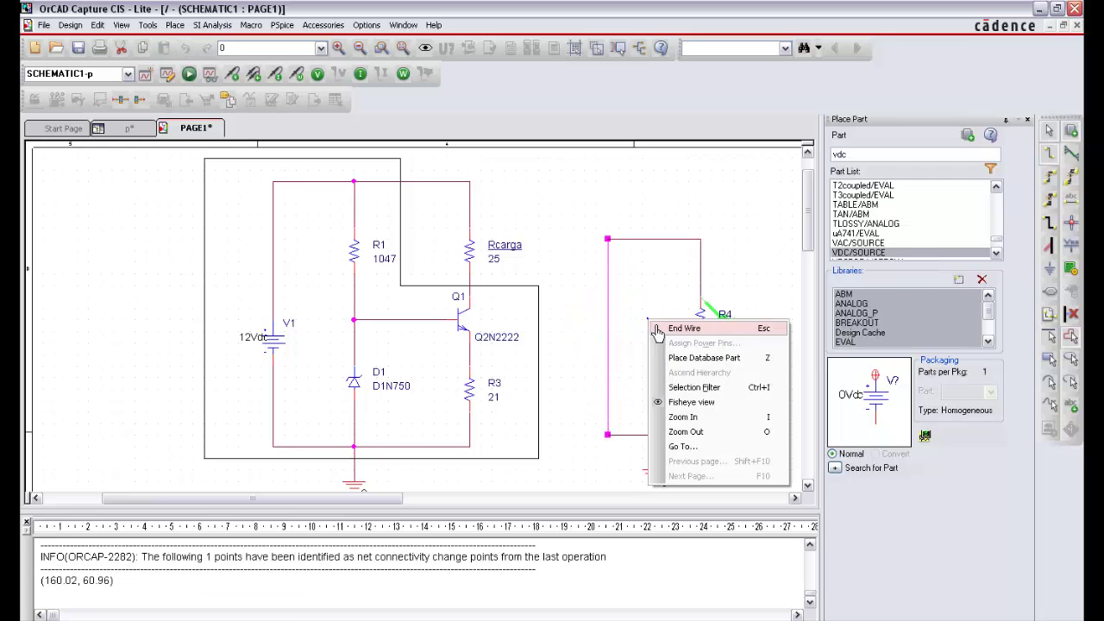
click(660, 322)
- Rerun the simulation, label the V(R4:2,R4:1) trace at about 1.86 µs, and return to the OrCAD Capture schematic
click(182, 73)
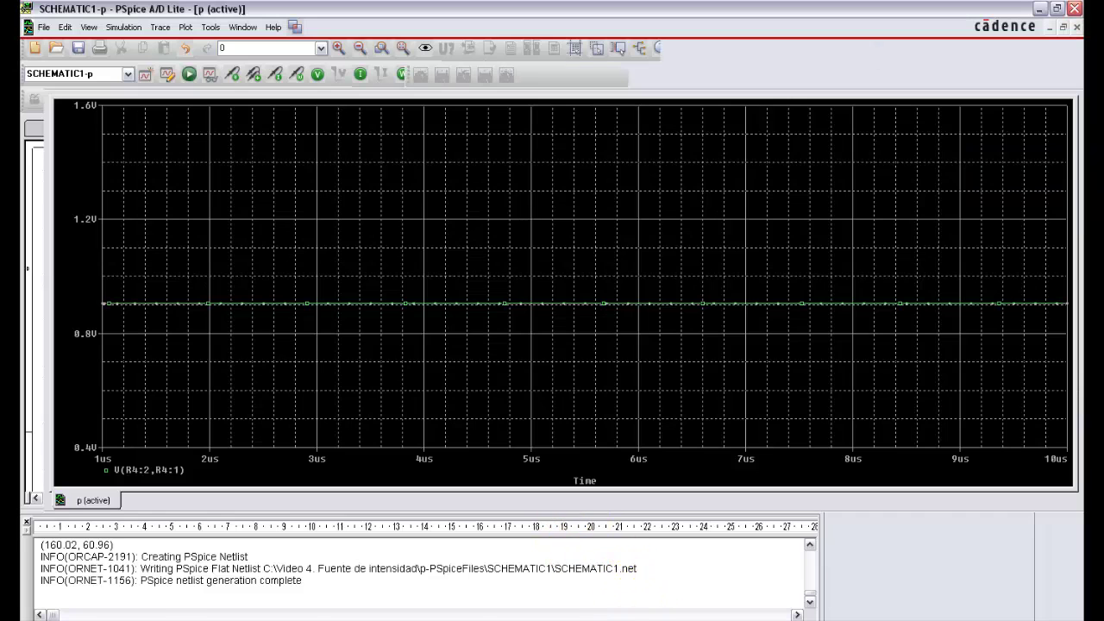
click(469, 583)
click(367, 77)
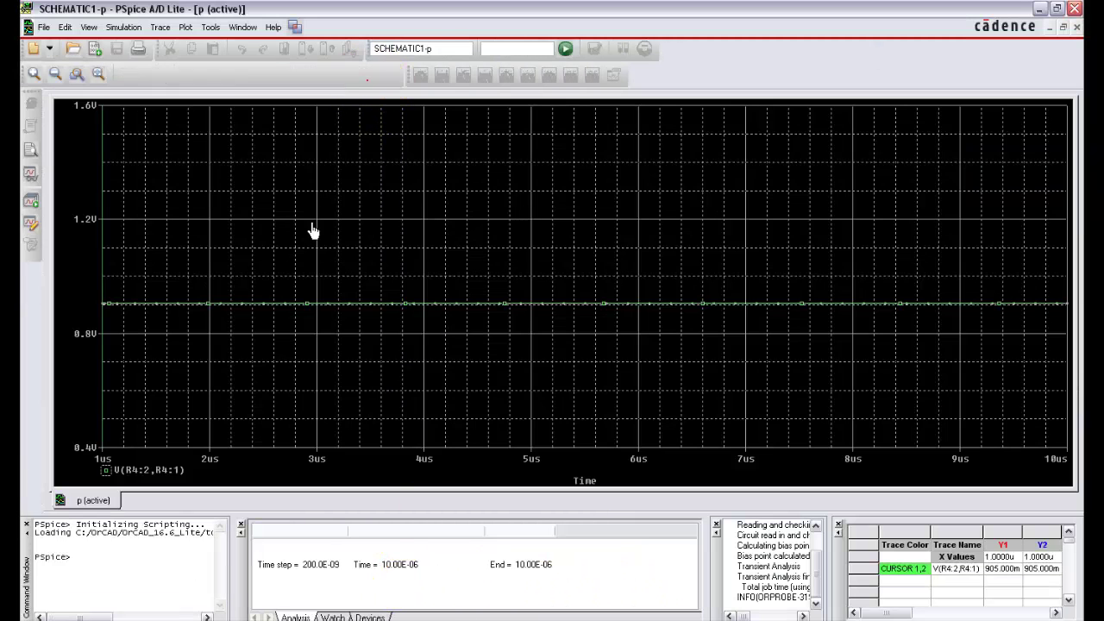
click(117, 320)
drag(133, 322, 194, 318)
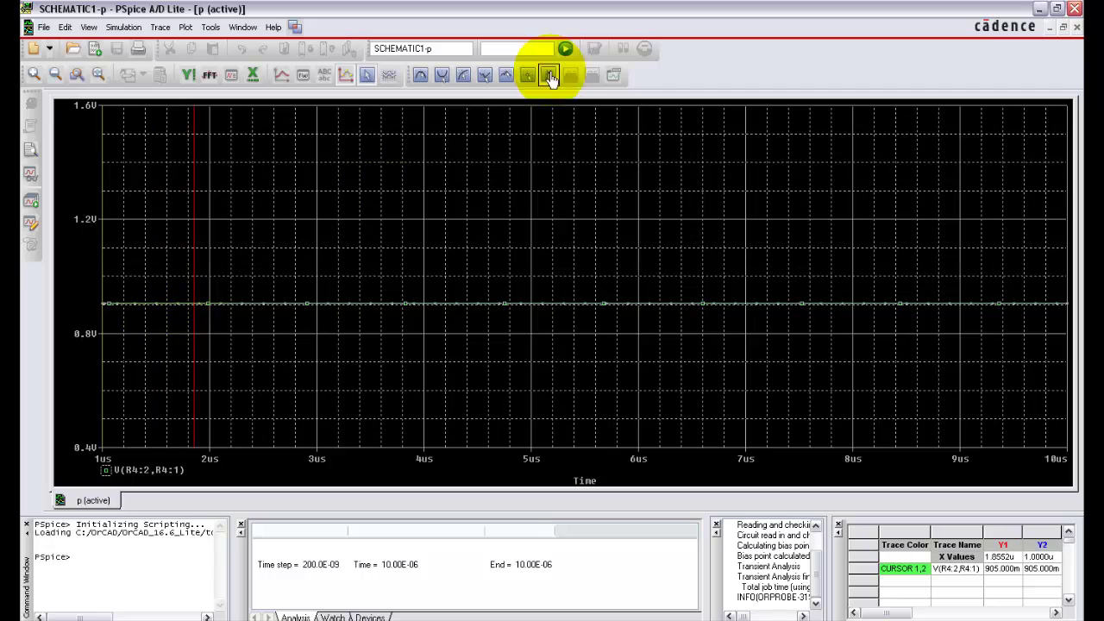
click(613, 75)
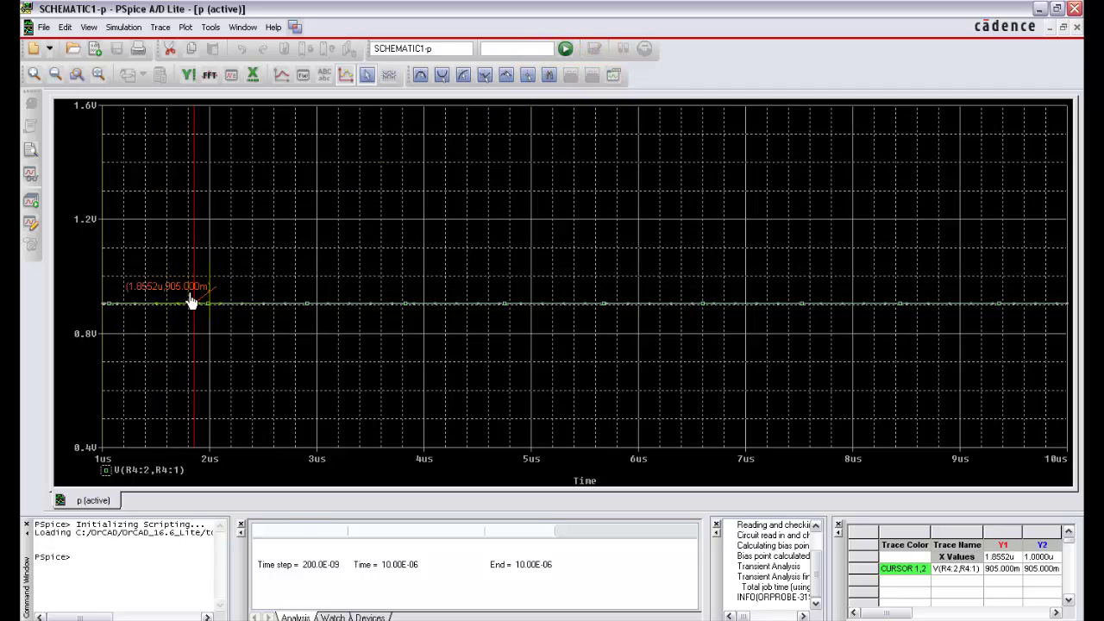
key(alt+Tab)
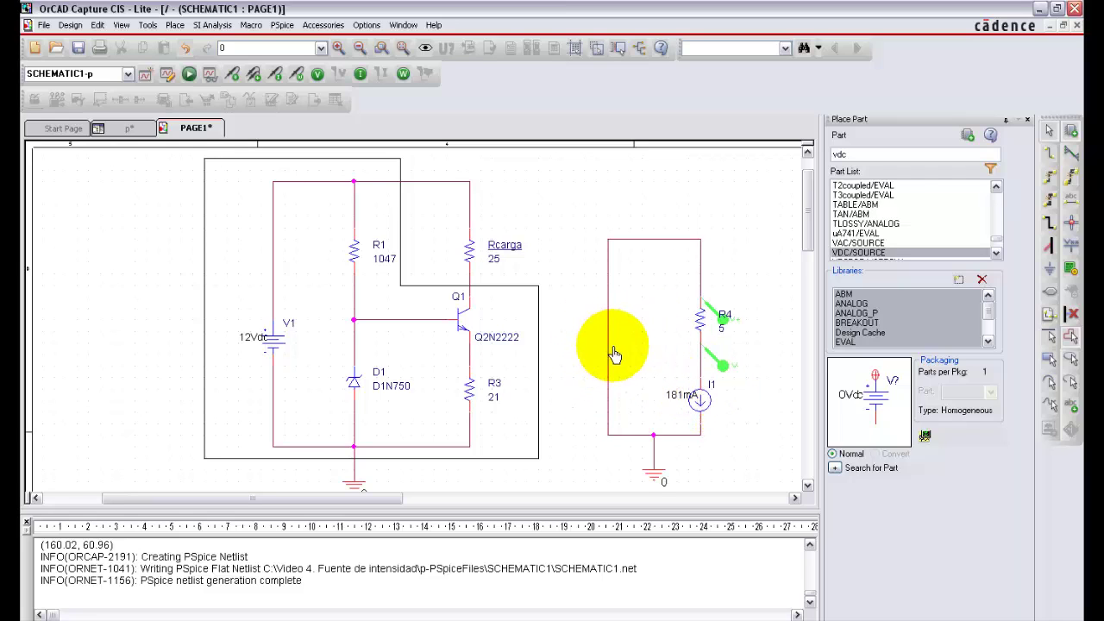
- Undo the added wire and the deletion of V2, and rerun the simulation
click(184, 50)
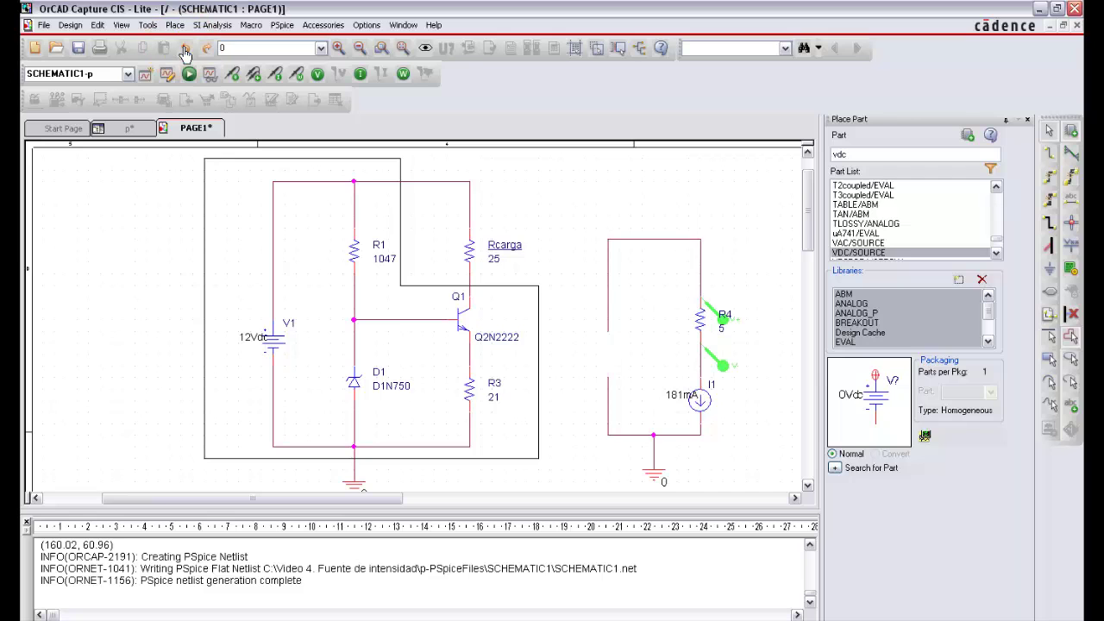
click(188, 74)
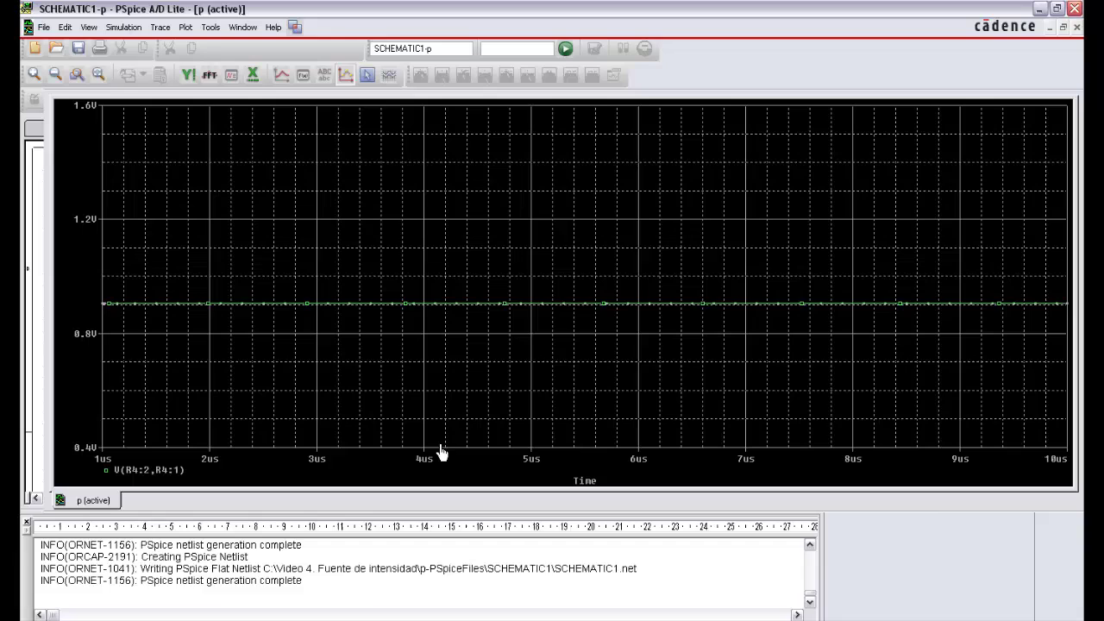
- Measure and label the V(R4:2,R4:1) trace with the cursor at about 3.18 µs, and return to the OrCAD Capture schematic
click(366, 75)
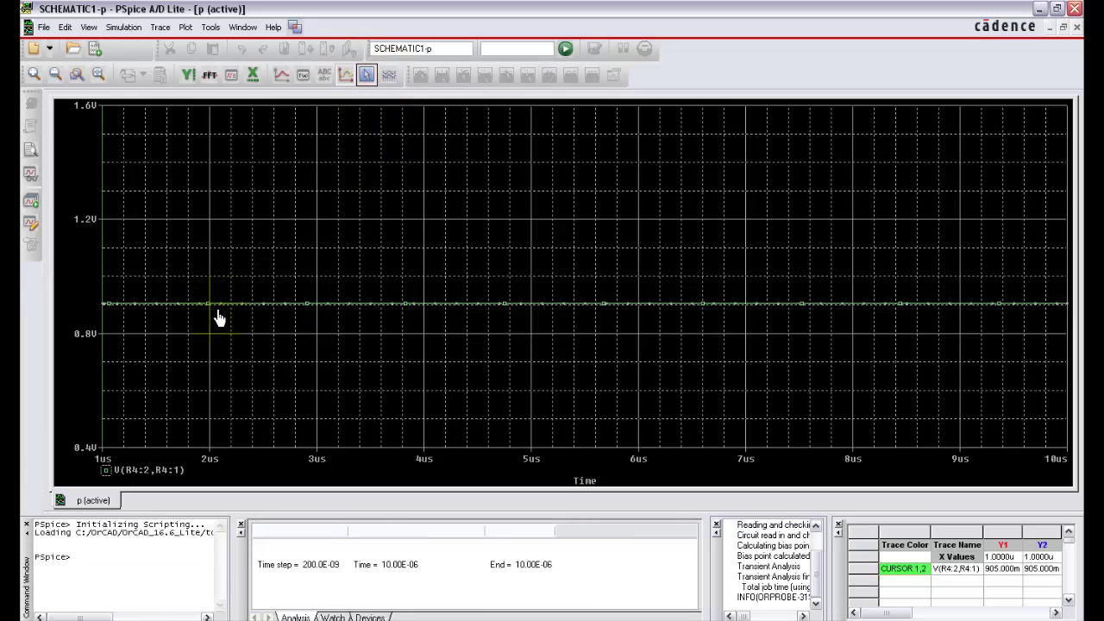
click(336, 284)
click(612, 75)
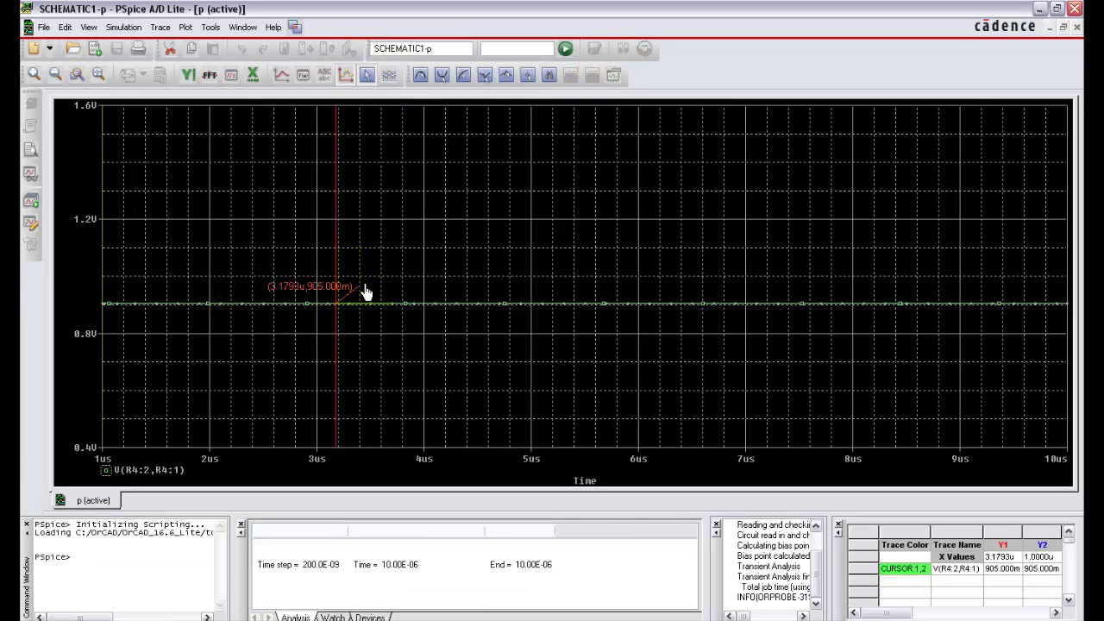
key(alt+Tab)
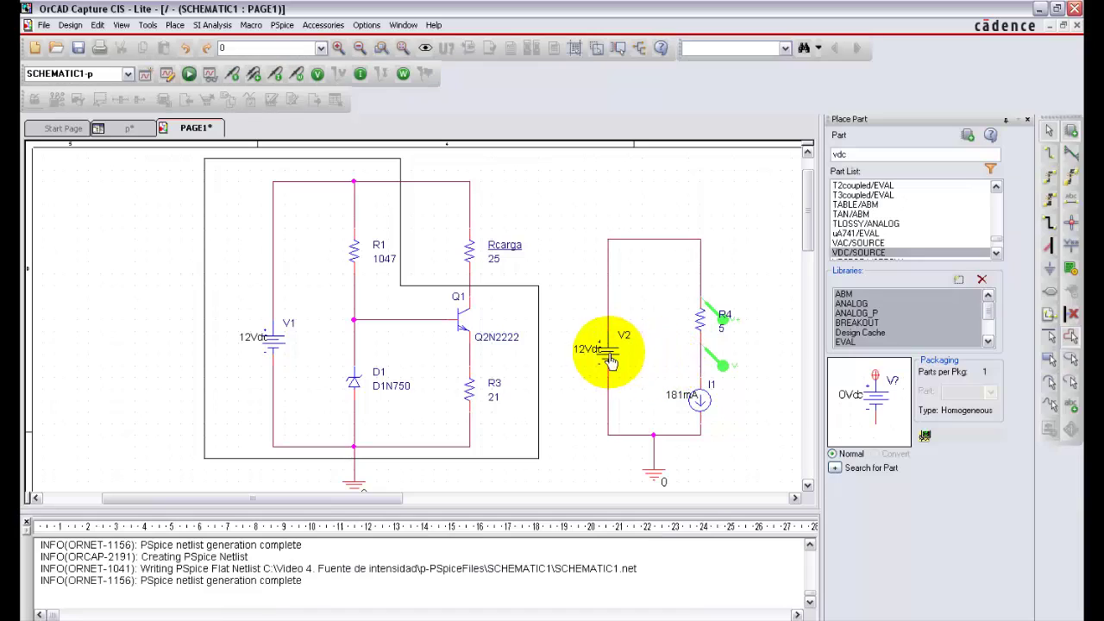
- Remove V2 from the ideal source circuit again and bridge its place with a wire
click(606, 360)
key(Delete)
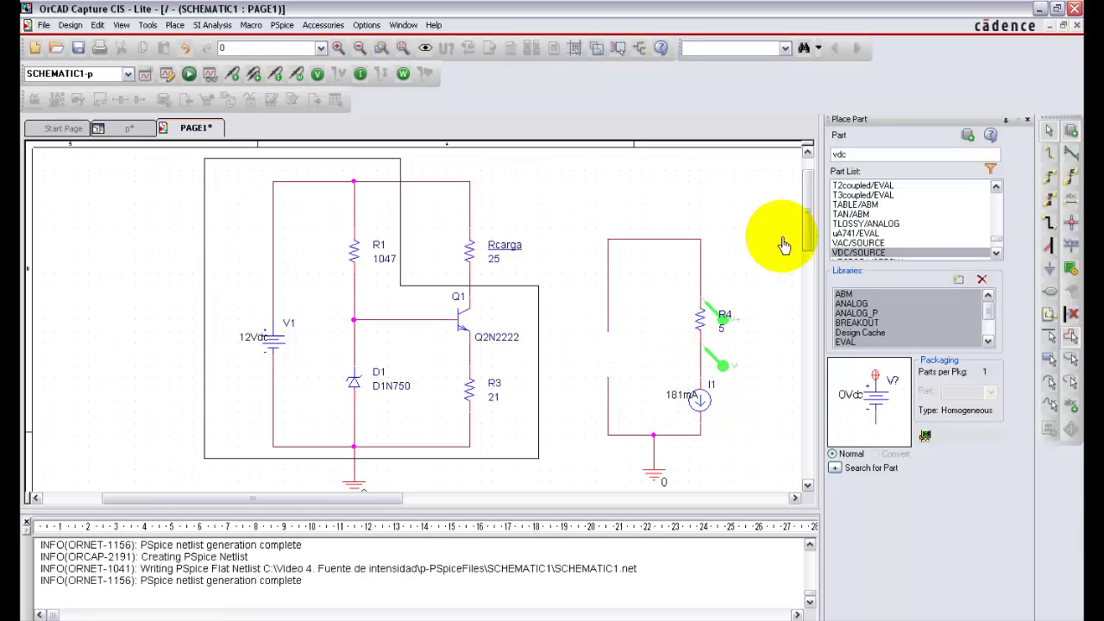
click(1048, 154)
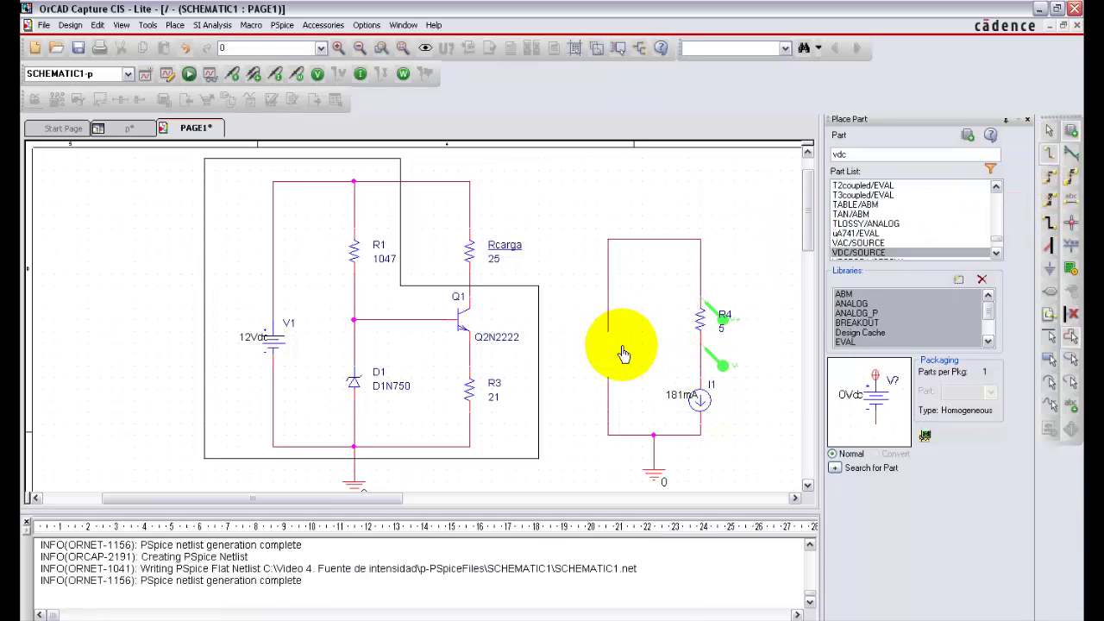
click(607, 338)
double_click(608, 377)
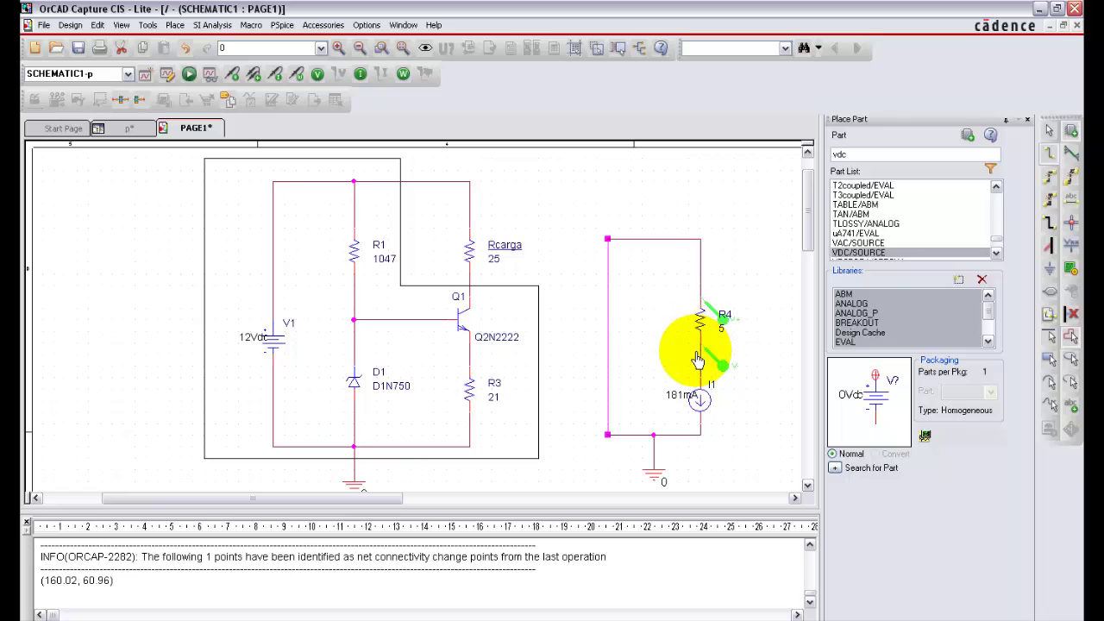
- Place a VDC source inside the ideal source circuit, just left of R4
drag(807, 222, 805, 244)
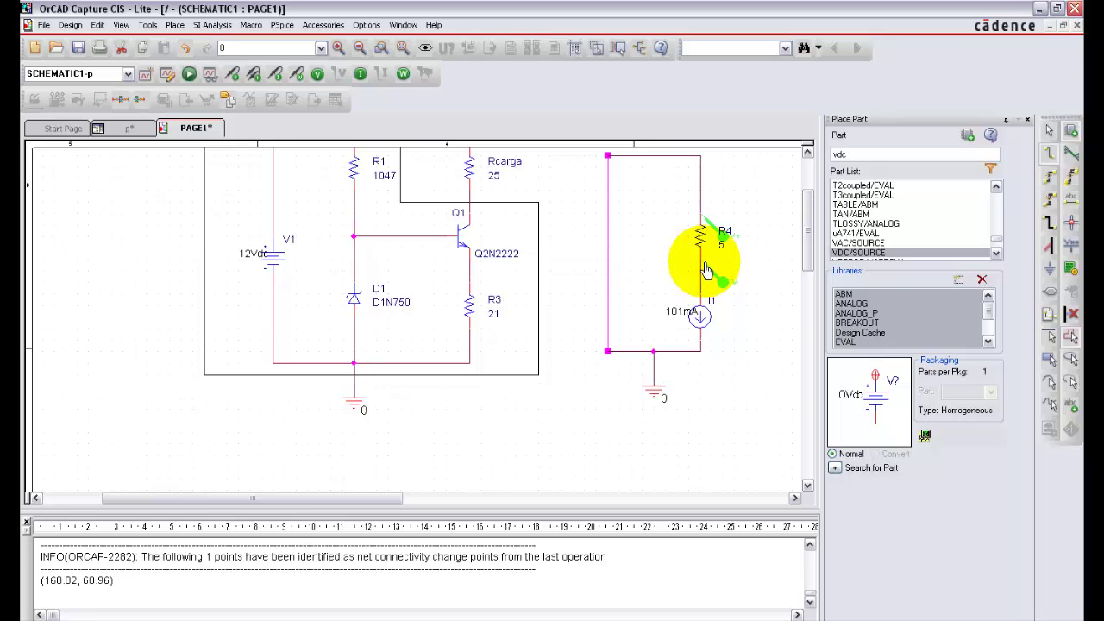
click(643, 261)
click(856, 154)
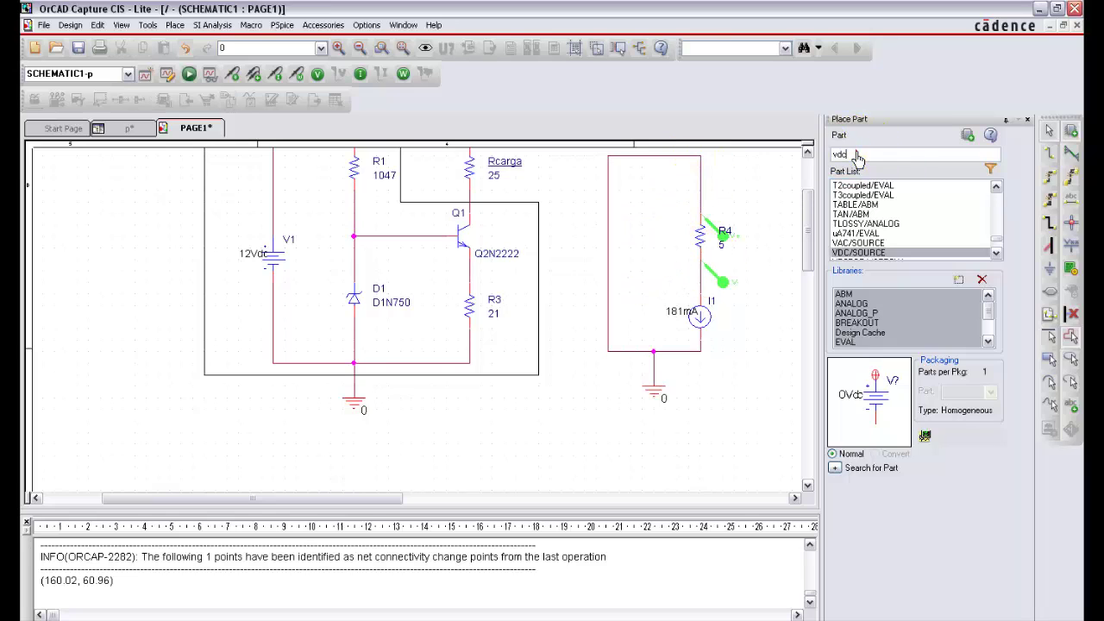
key(Return)
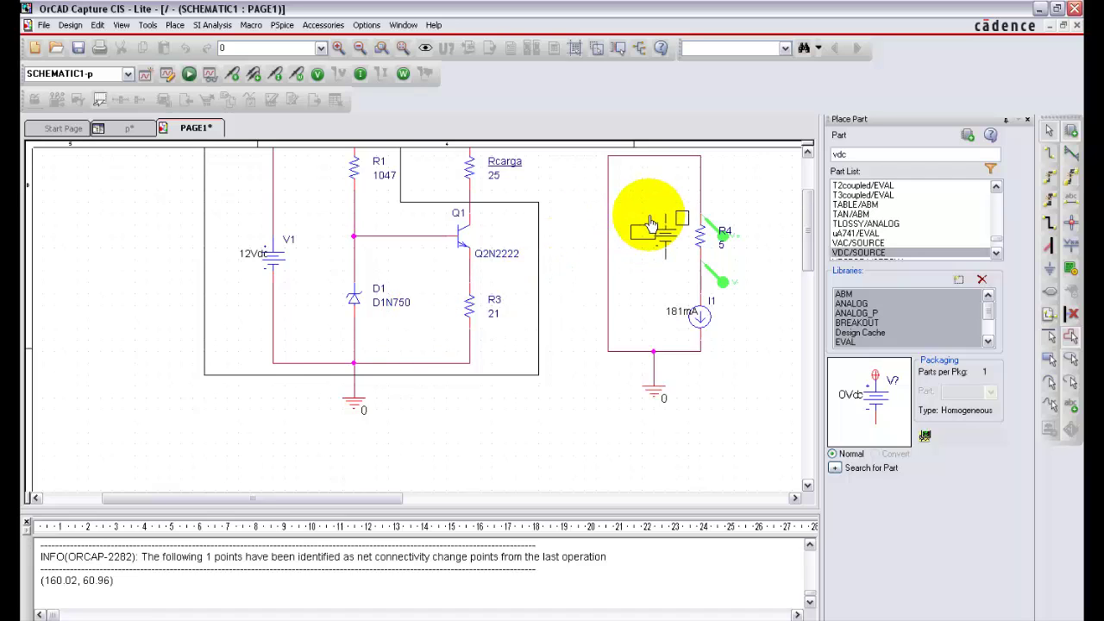
right_click(653, 190)
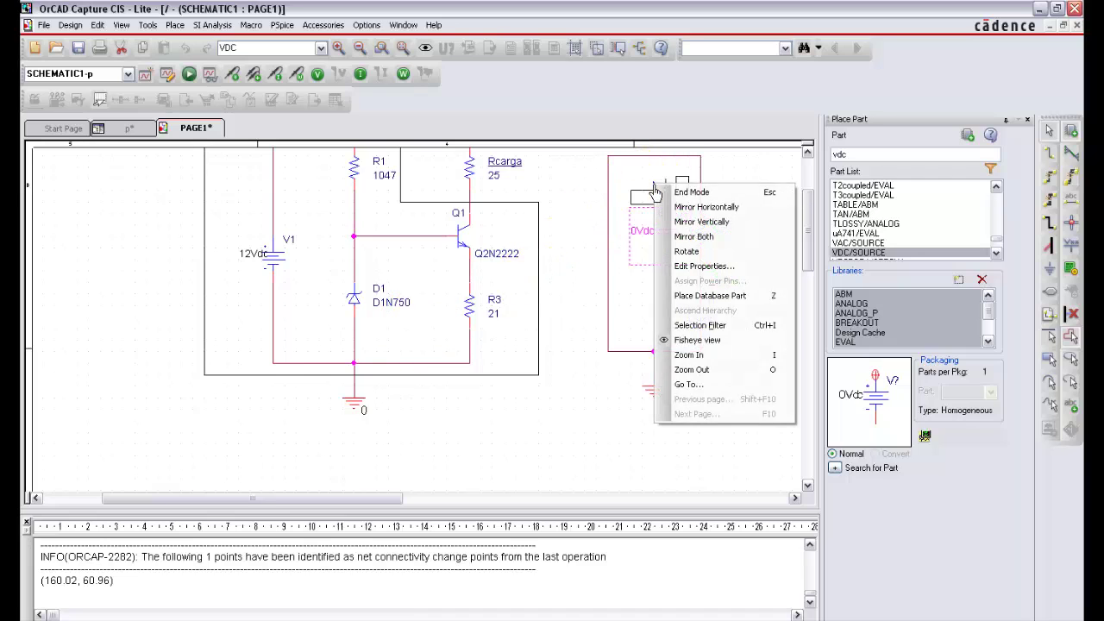
click(691, 193)
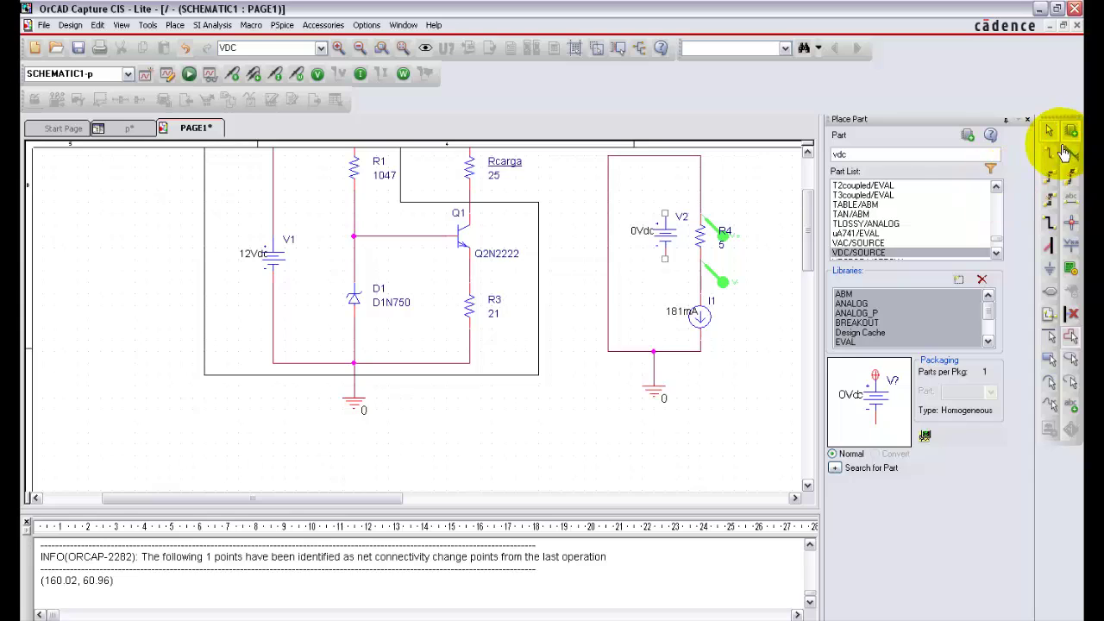
- Wire both terminals of the new VDC source to the ends of R4, putting it in parallel with the resistor
click(656, 216)
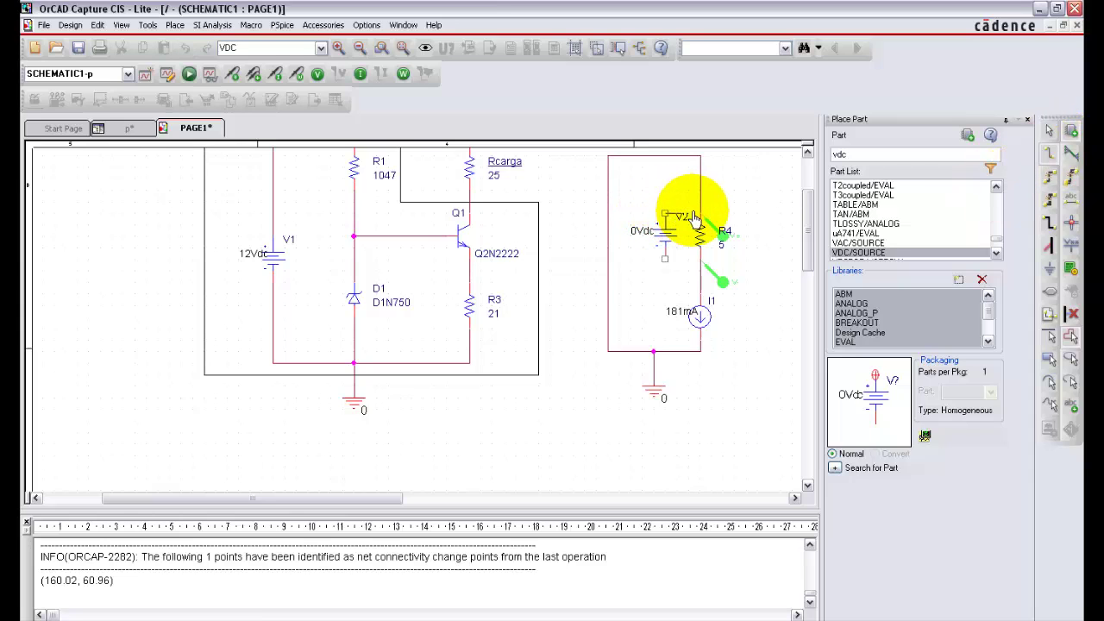
click(699, 213)
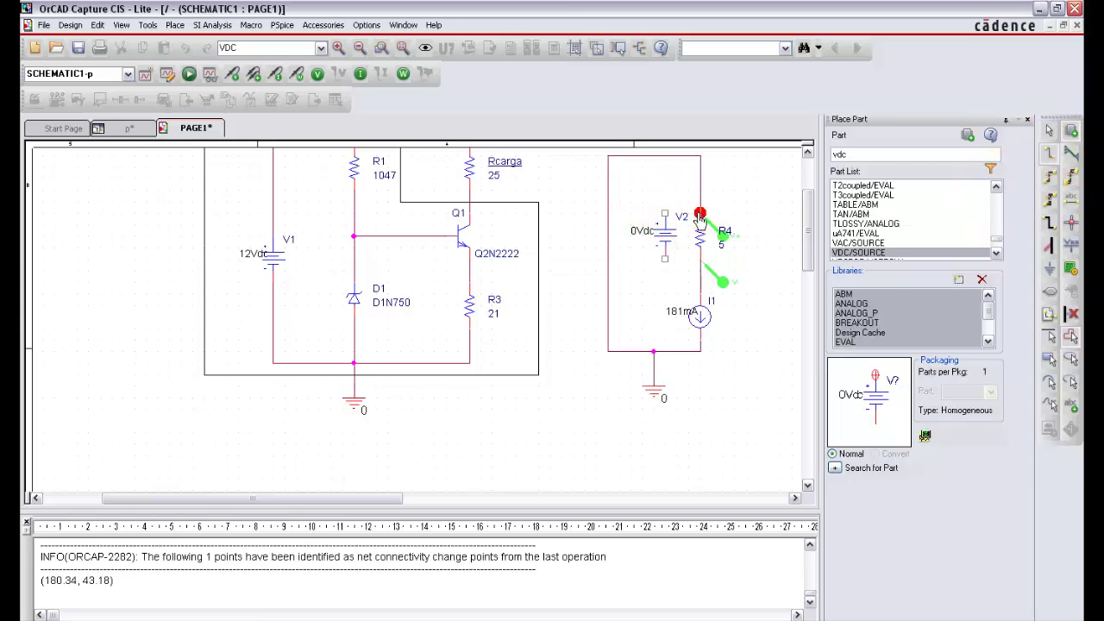
click(699, 259)
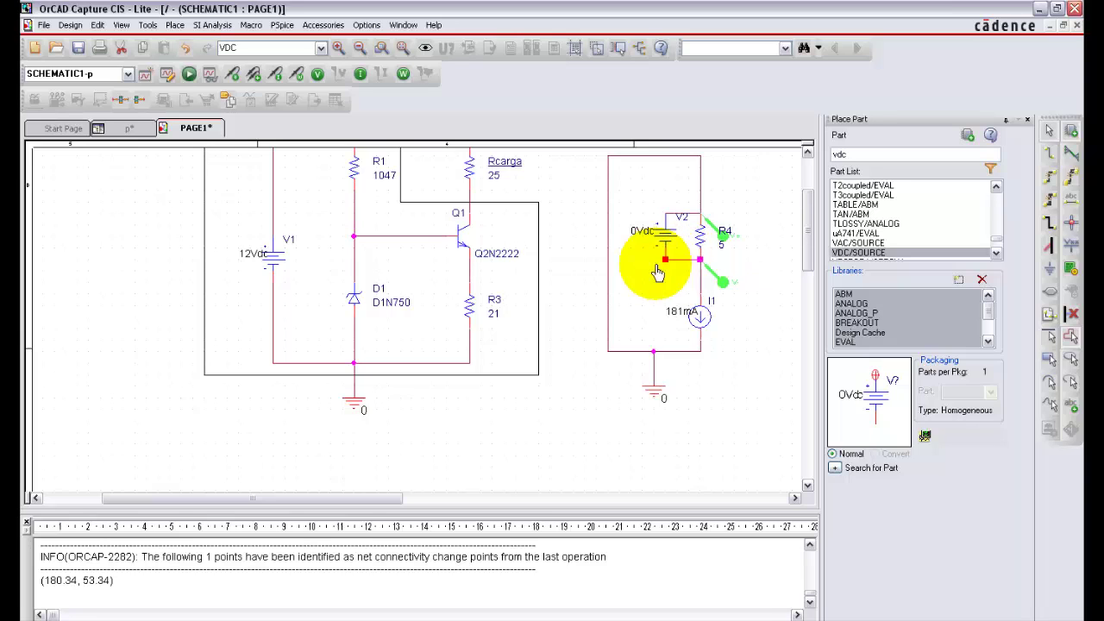
- Set the DC value of the source in parallel with R4 to 10Vdc
double_click(643, 231)
click(467, 279)
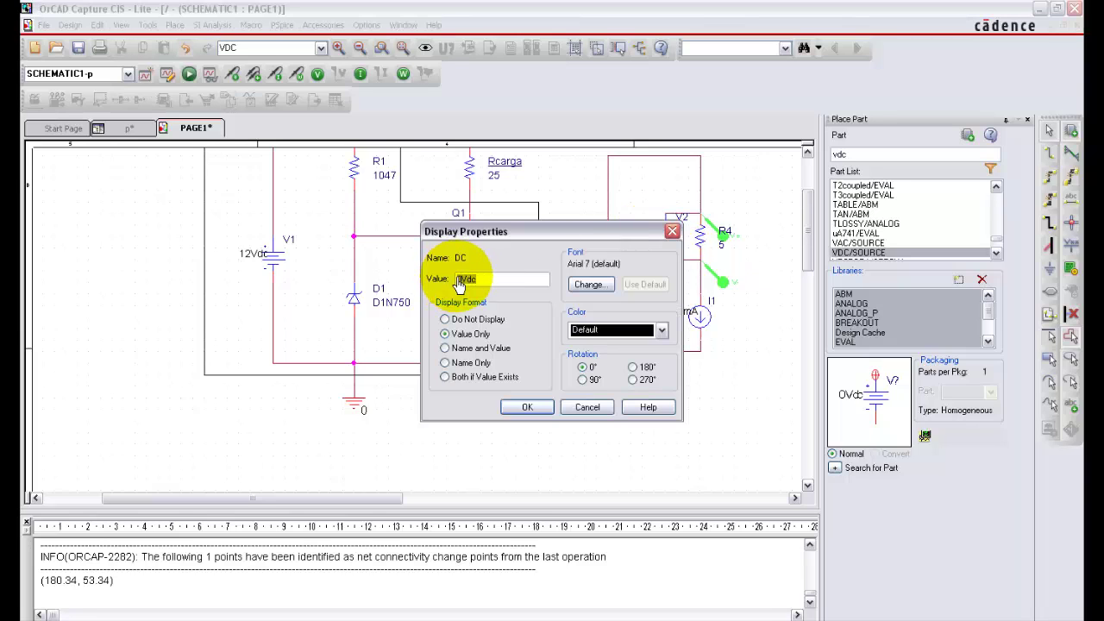
click(487, 294)
text(1)
click(525, 401)
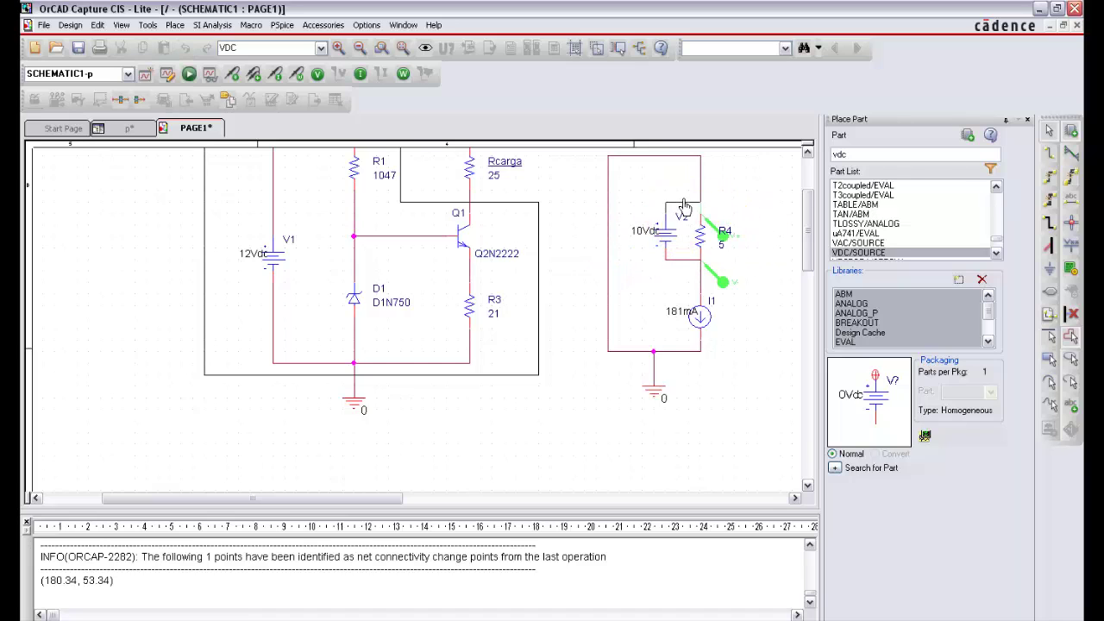
- Shift the wires joining V2 to R4 away from the resistor's pins and rerun the simulation
click(685, 276)
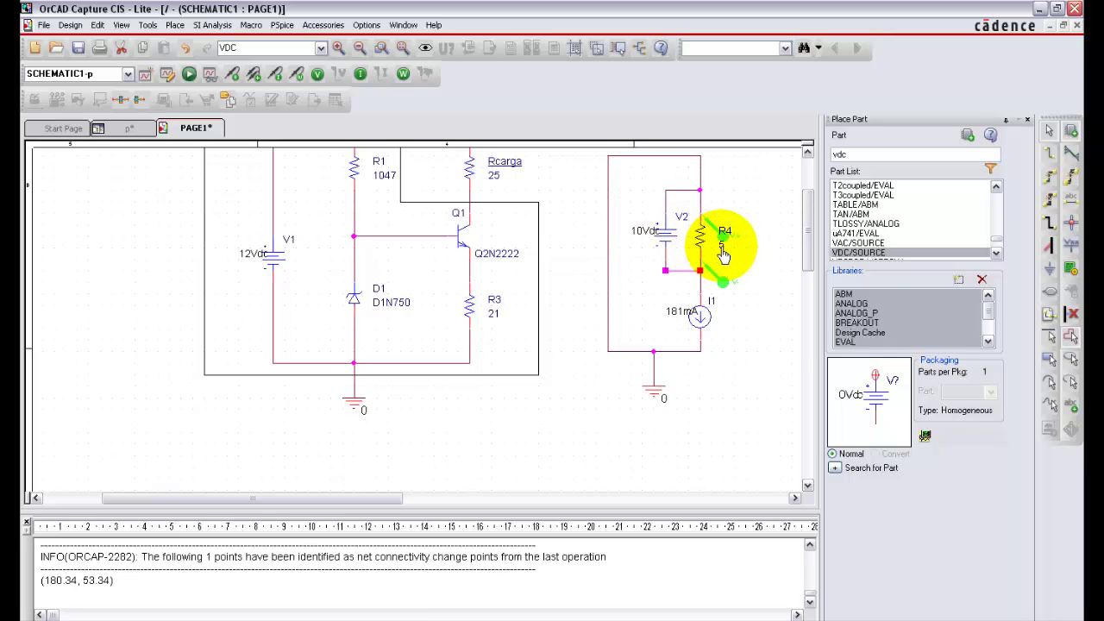
click(748, 253)
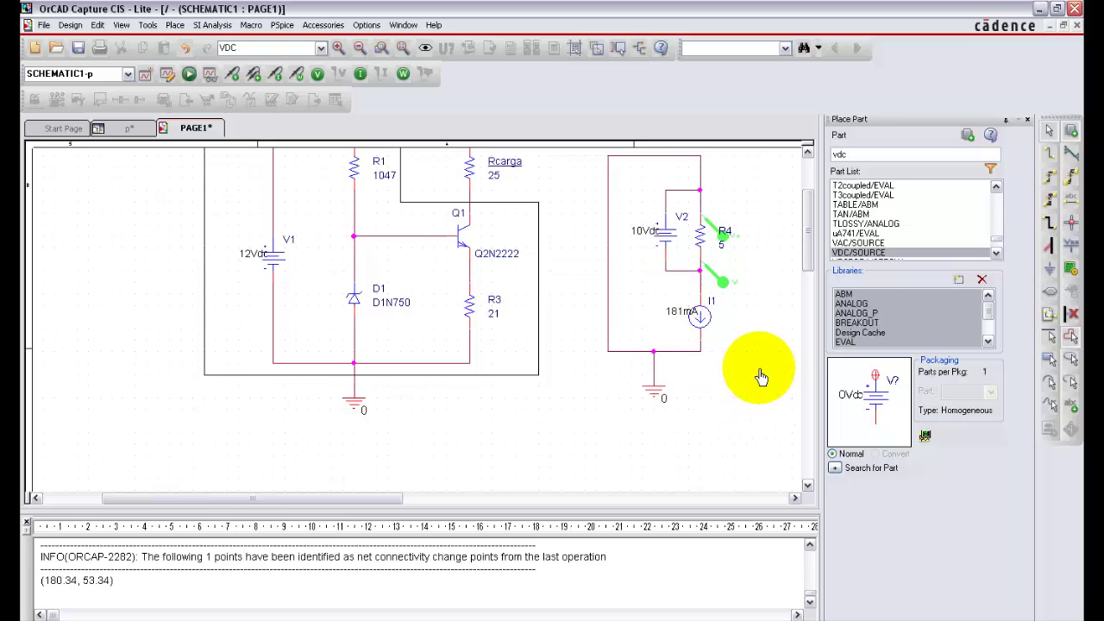
click(189, 73)
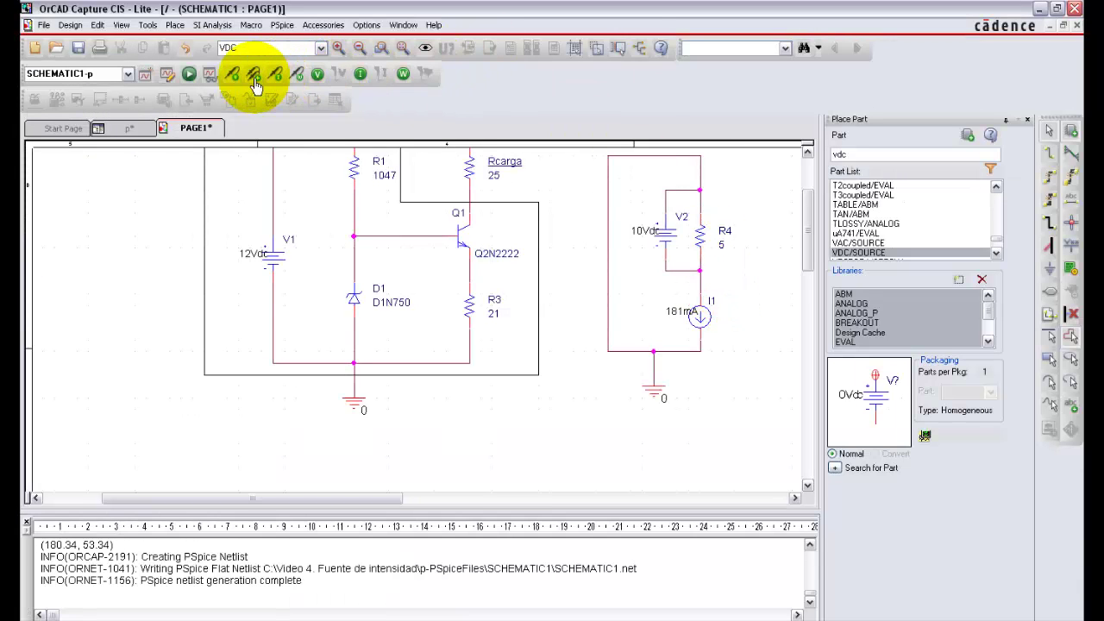
- Place a current marker on R4's upper pin, check its trace in PSpice A/D, and return to the OrCAD Capture schematic
click(296, 73)
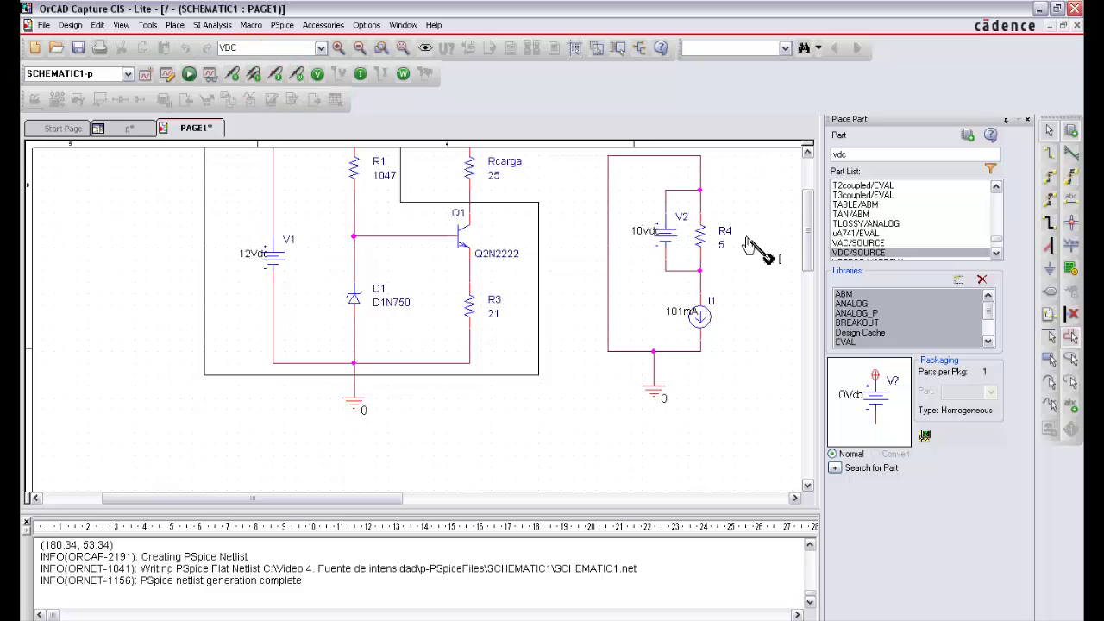
click(707, 224)
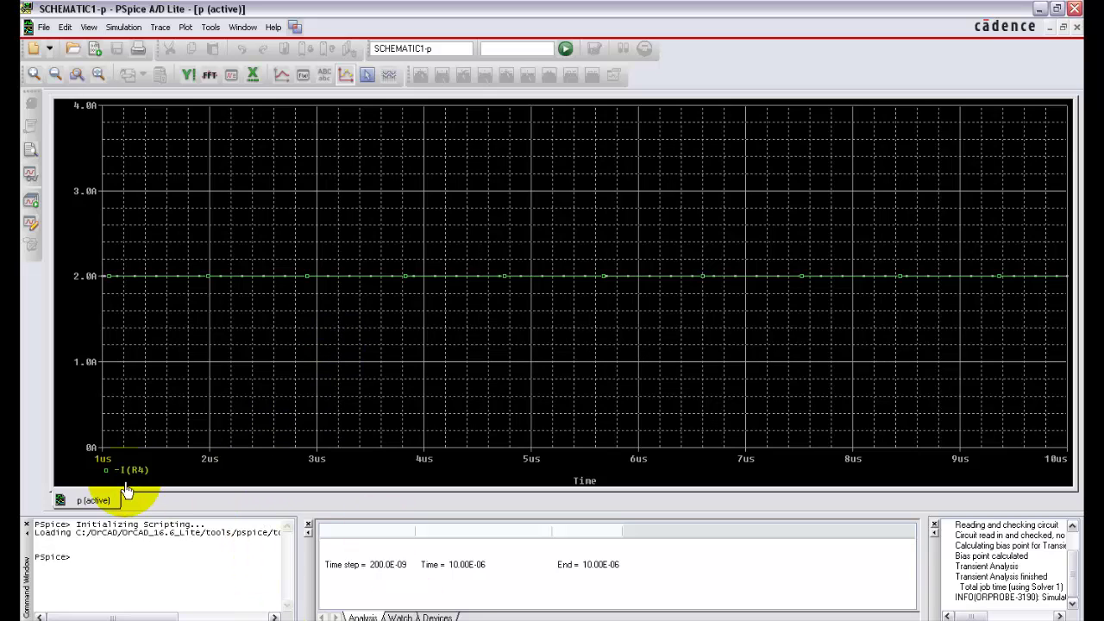
key(alt+Tab)
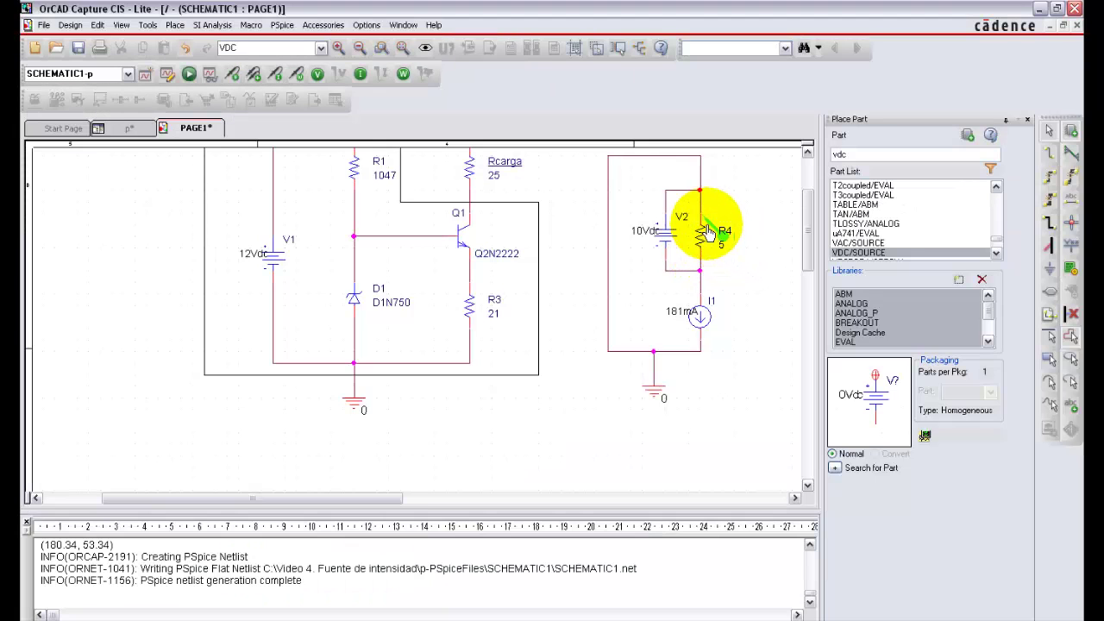
- Replace R4's current marker with one on the upper pin of source I1 and show its trace in PSpice A/D
click(705, 223)
key(Delete)
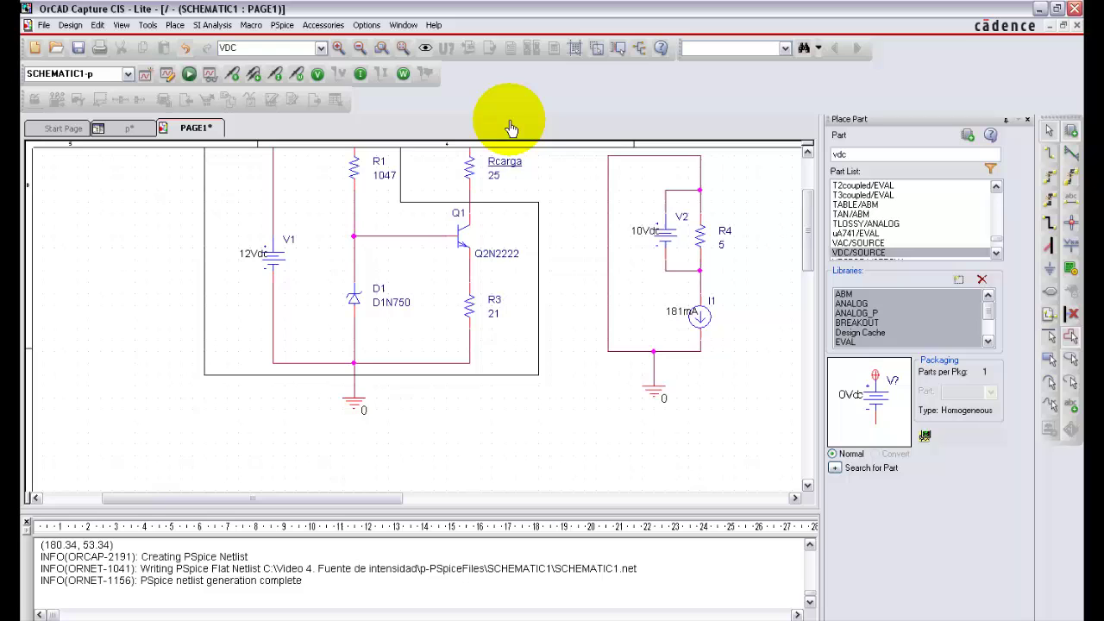
click(277, 75)
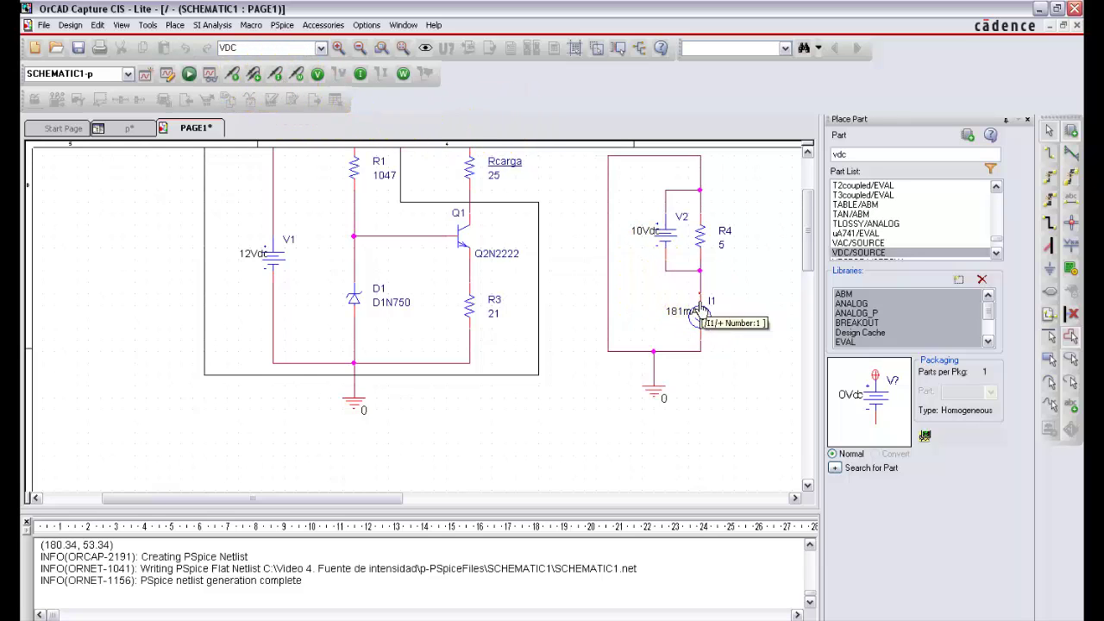
key(alt+Tab)
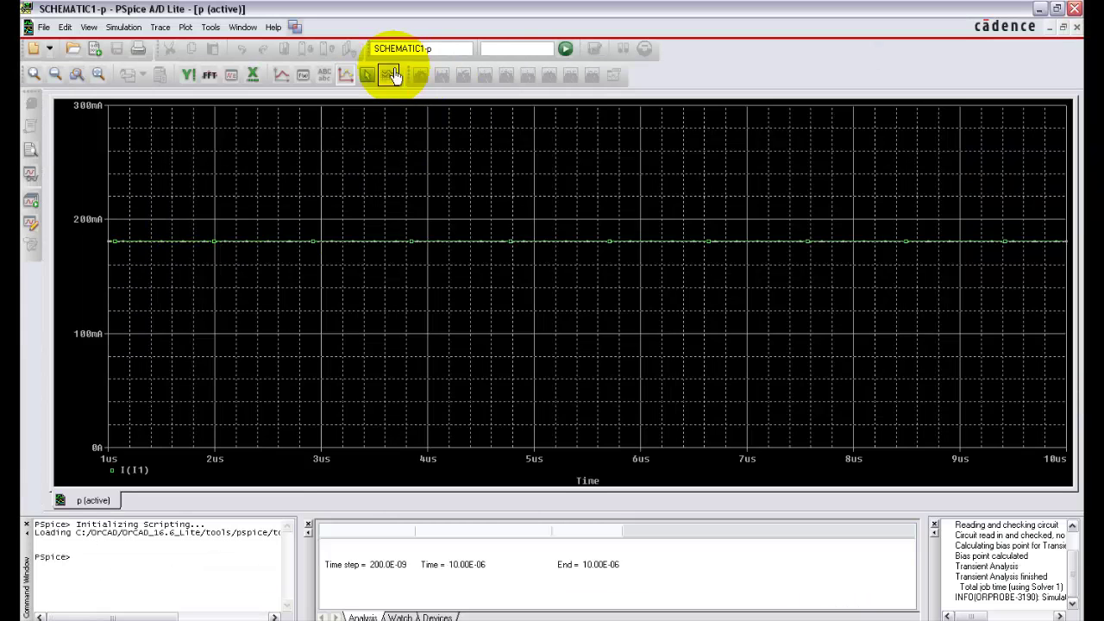
- Measure the I(I1) trace with the cursor at about 3.33 us and label that point
click(367, 75)
click(220, 255)
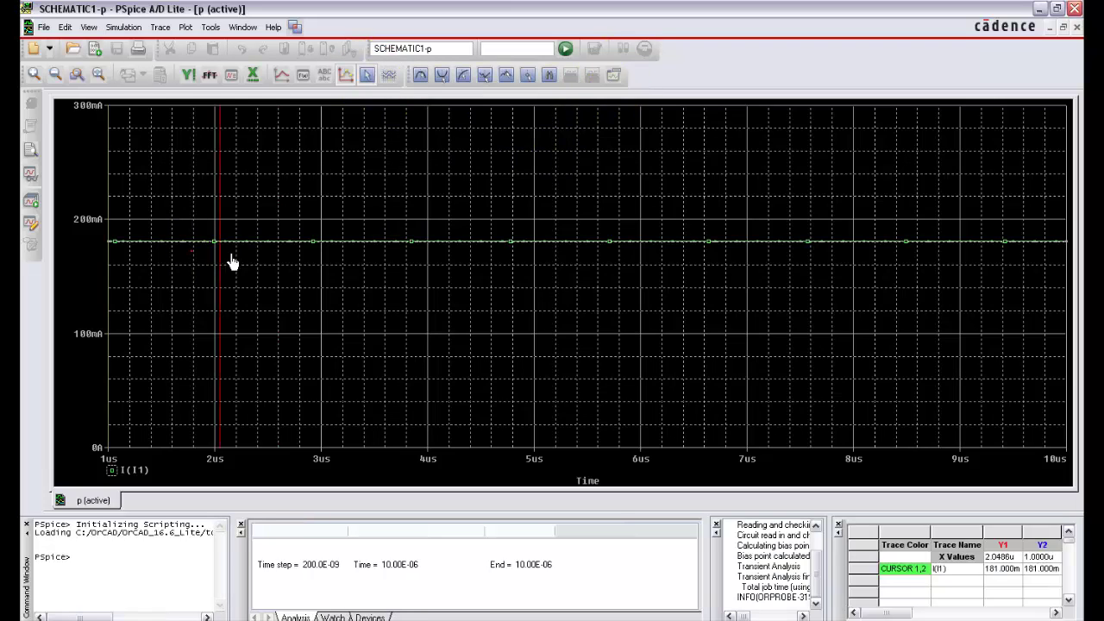
click(355, 207)
click(611, 74)
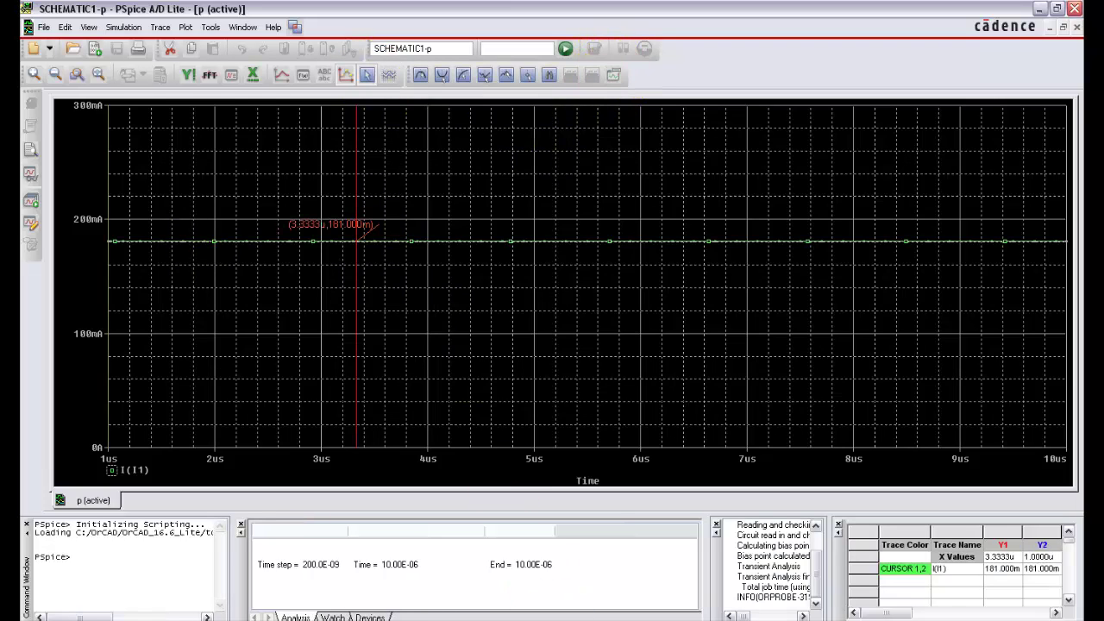
- Return to the OrCAD Capture schematic and replace I1's current marker with one on the upper pin of source V2
key(alt+Tab)
click(703, 316)
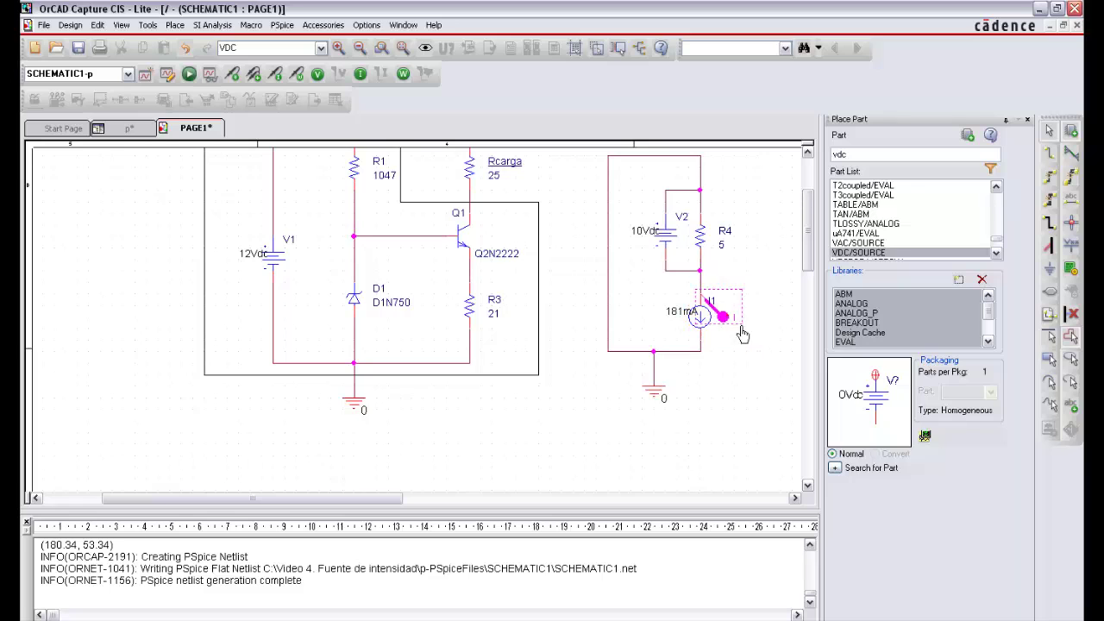
click(740, 328)
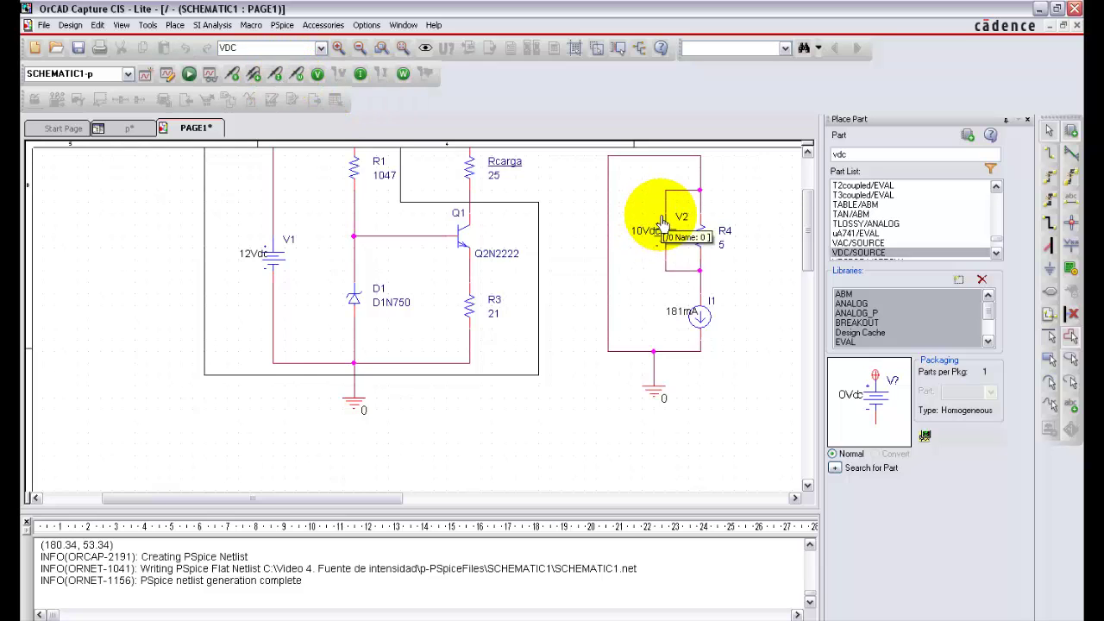
click(685, 232)
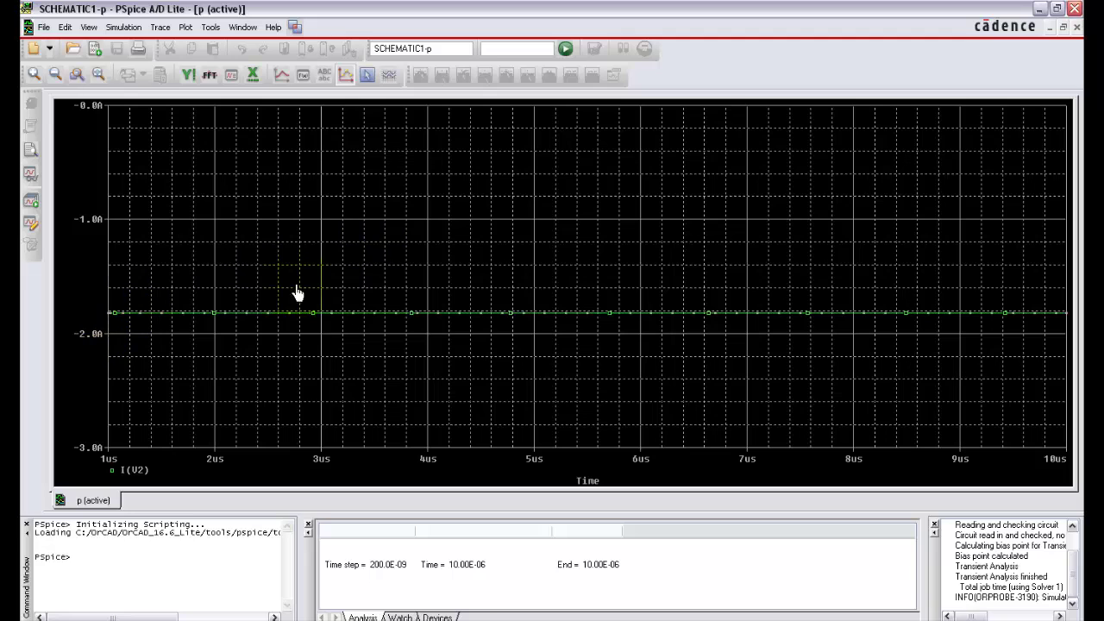
- In PSpice A/D, measure the I(V2) trace with the cursor at about 4.26 us and label that point
click(366, 75)
click(200, 312)
drag(200, 312, 454, 312)
click(613, 75)
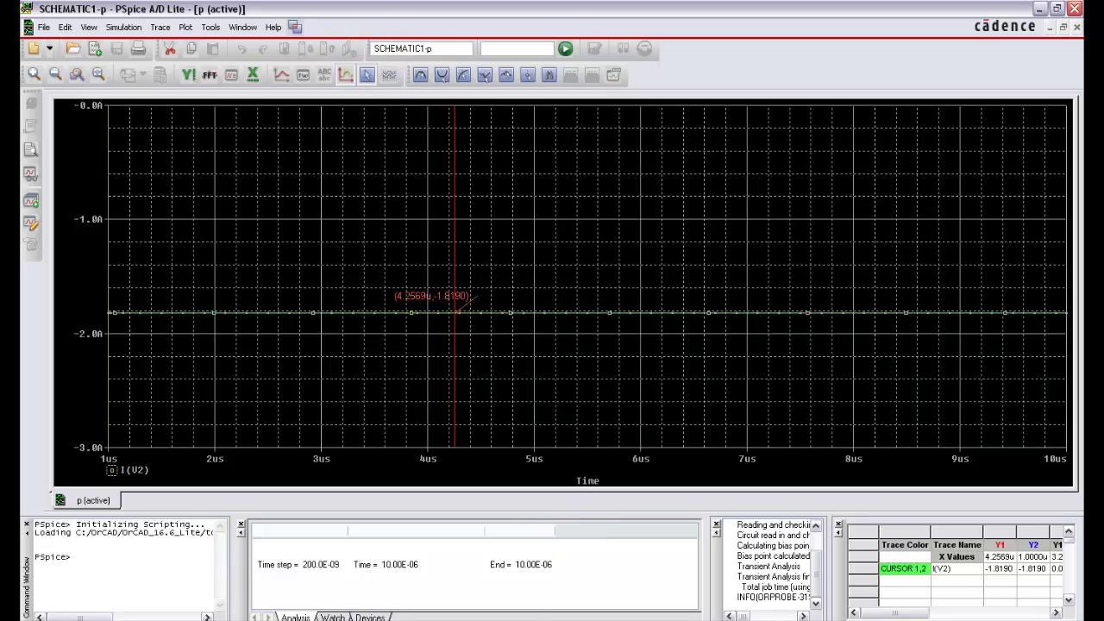
- Back in the OrCAD Capture schematic, delete source V2 with its current marker and the wires connecting it in parallel with R4
key(alt+Tab)
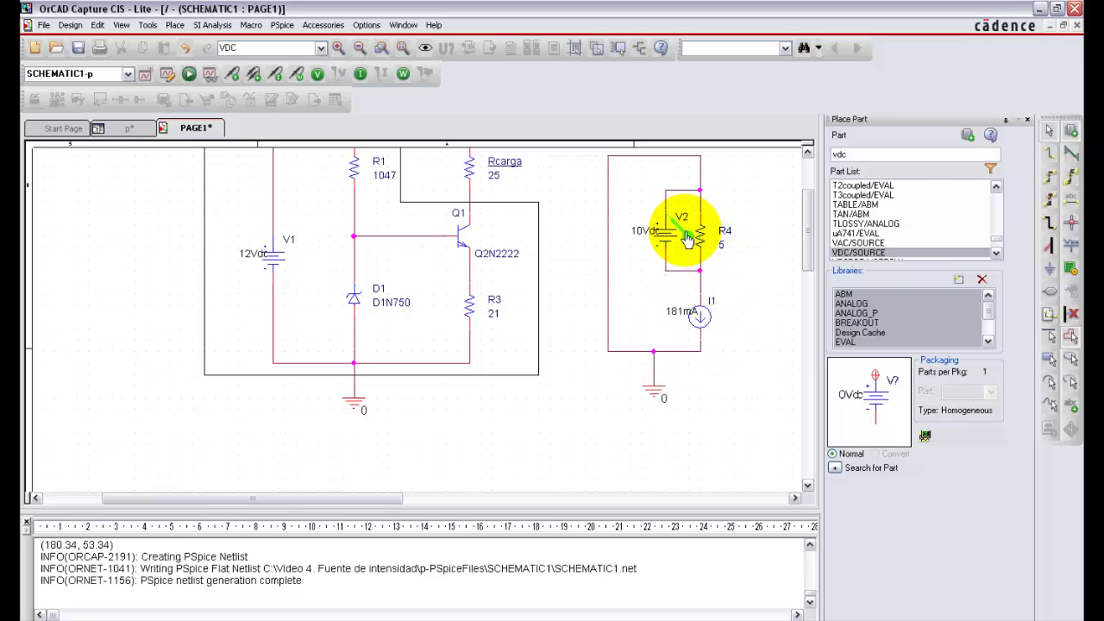
drag(686, 240, 627, 200)
drag(680, 293, 678, 264)
key(Delete)
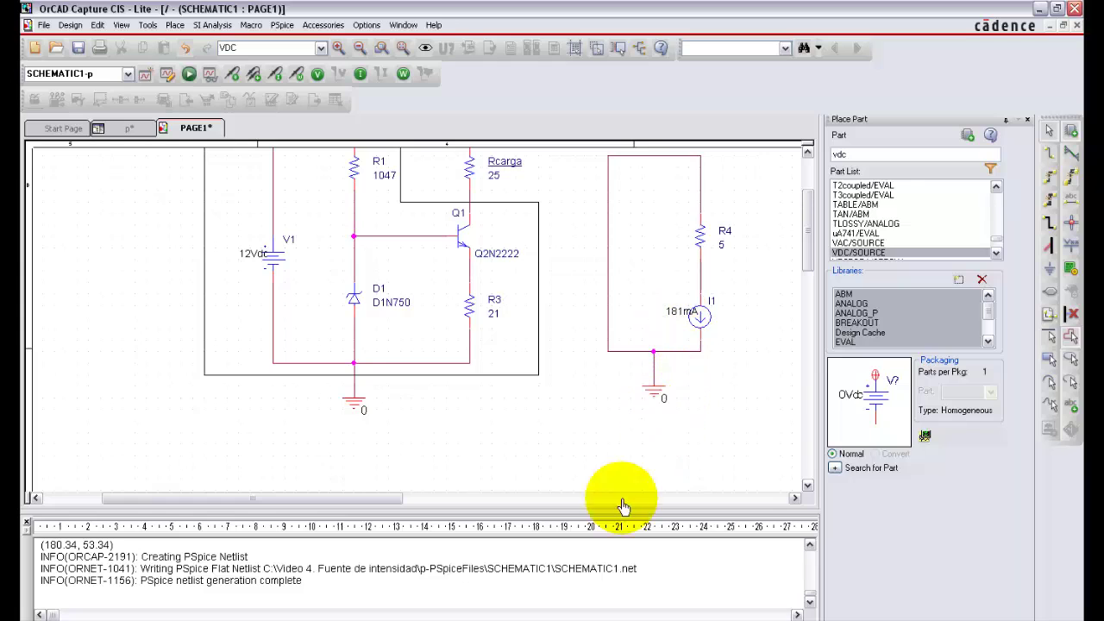